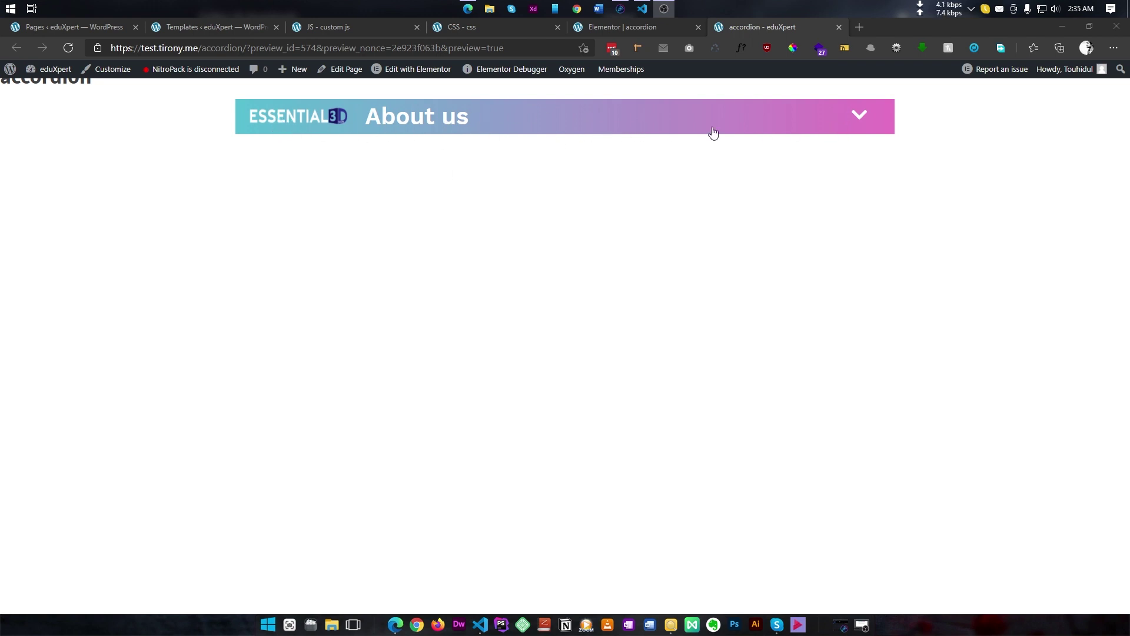
- Expand, collapse and re-expand the About us accordion in the live preview
{"action": "left_click", "coordinate": [807, 126]}
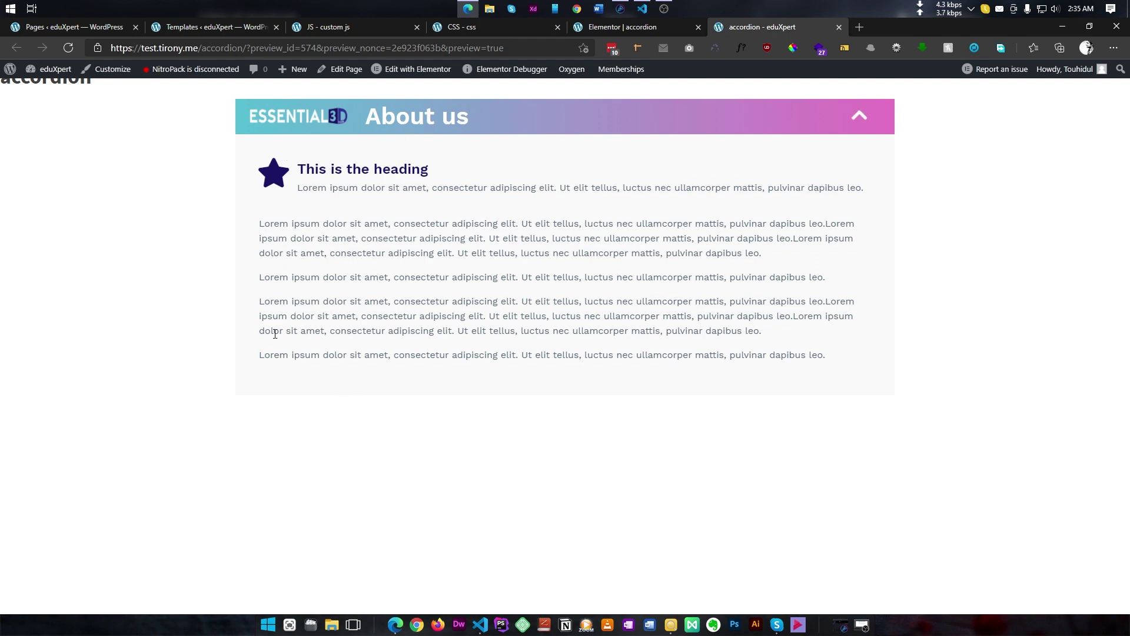
{"action": "left_click", "coordinate": [679, 118]}
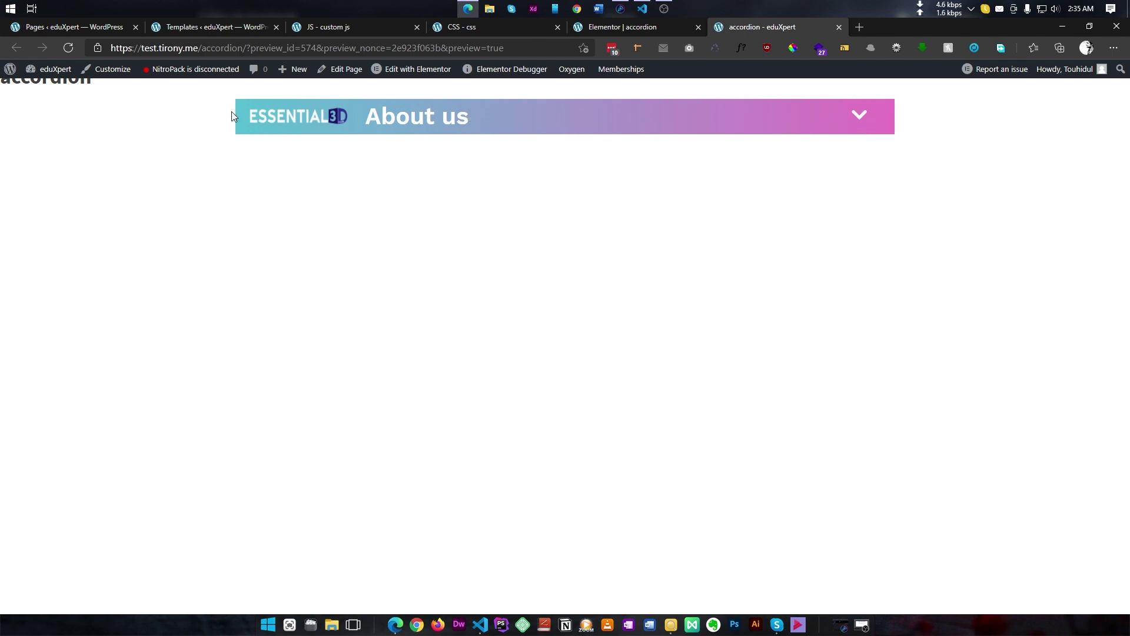
{"action": "left_click", "coordinate": [649, 122]}
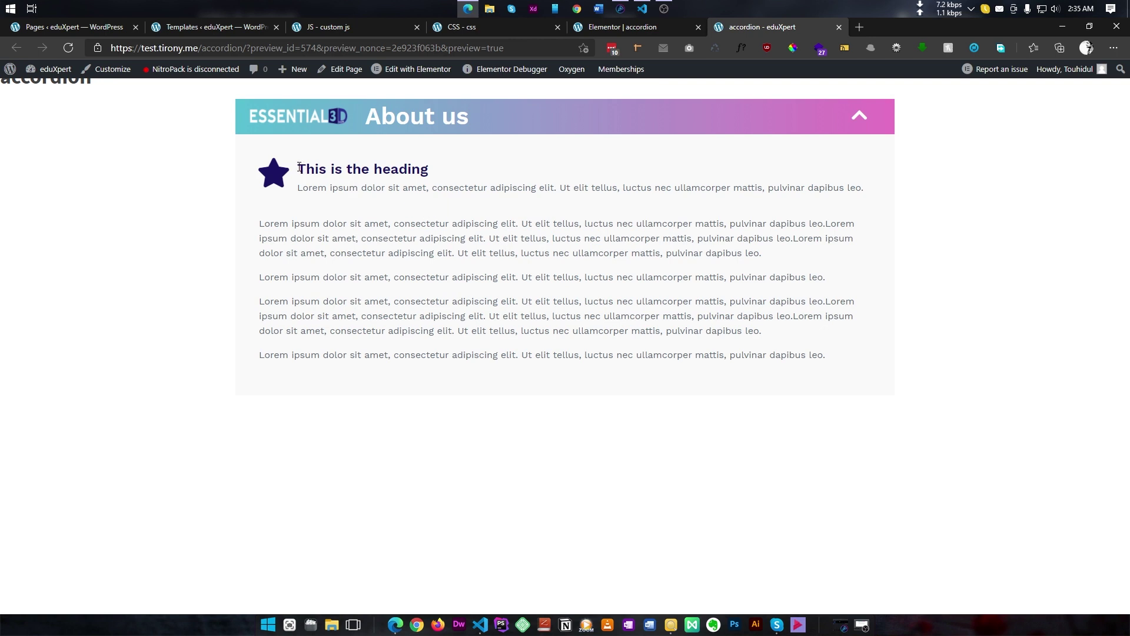
- Highlight the content panel's heading and lorem line, then collapse the About us accordion
{"action": "left_click_drag", "start_coordinate": [299, 167], "coordinate": [444, 167]}
{"action": "triple_click", "coordinate": [312, 187]}
{"action": "left_click", "coordinate": [463, 182]}
{"action": "left_click", "coordinate": [557, 129]}
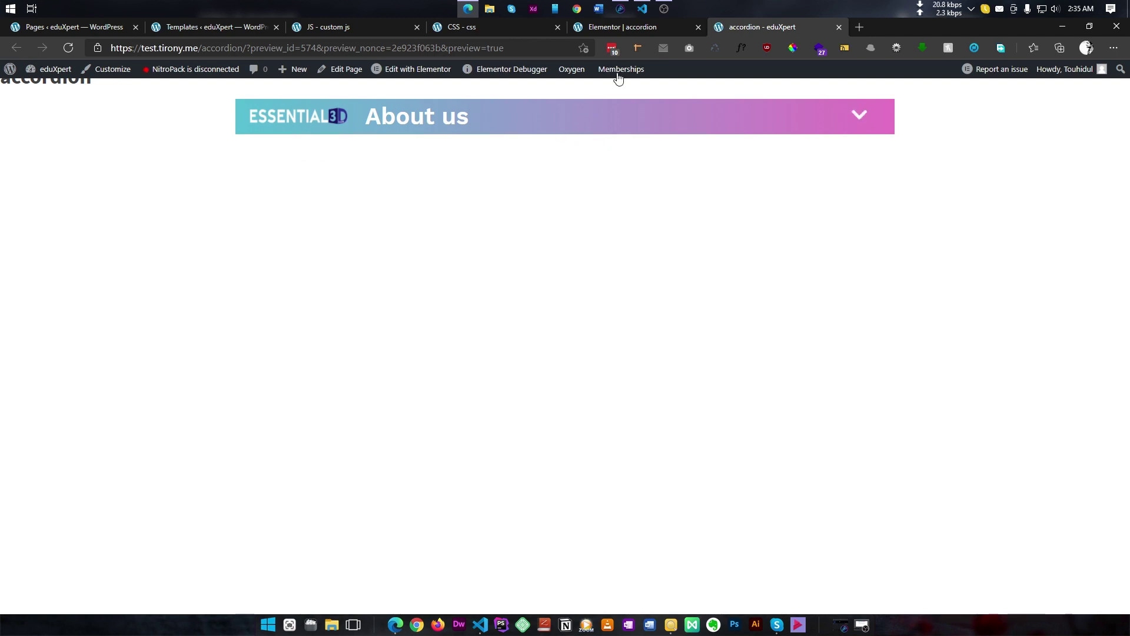
{"action": "left_click", "coordinate": [630, 27]}
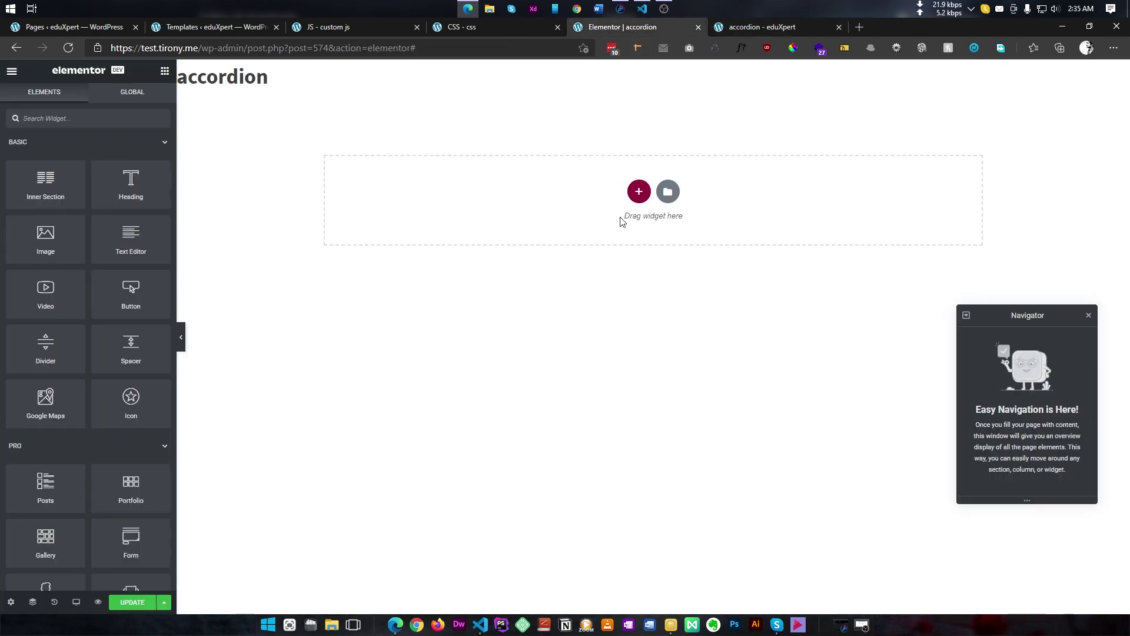
- Add a new single-column section to the page, checking the accordion preview for reference
{"action": "left_click", "coordinate": [640, 192]}
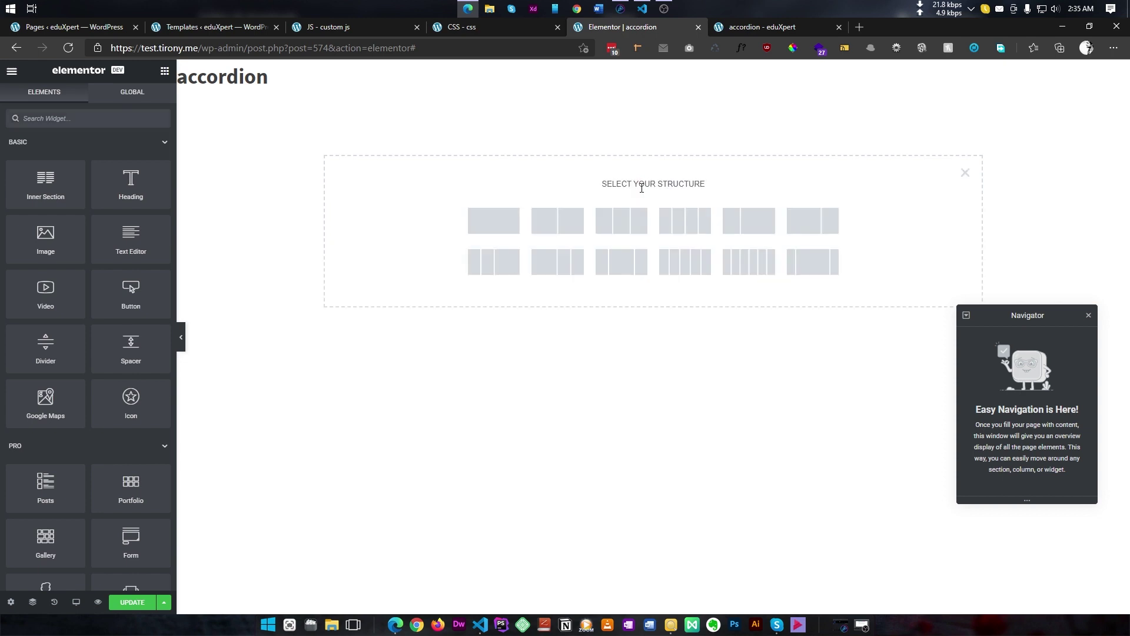
{"action": "left_click", "coordinate": [478, 224]}
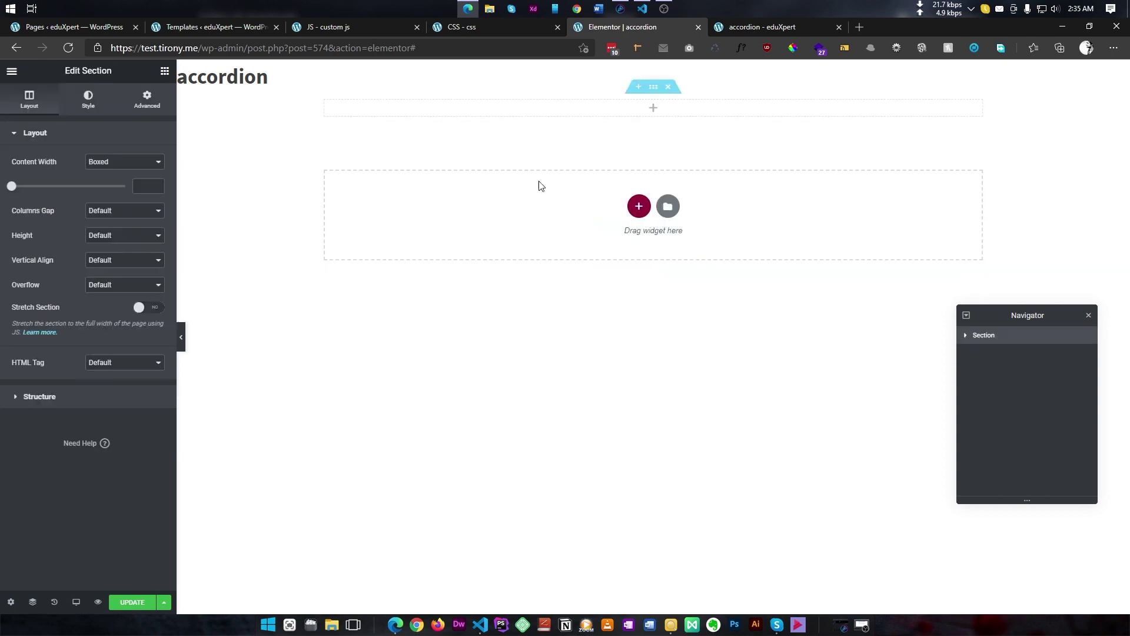
{"action": "left_click", "coordinate": [654, 109]}
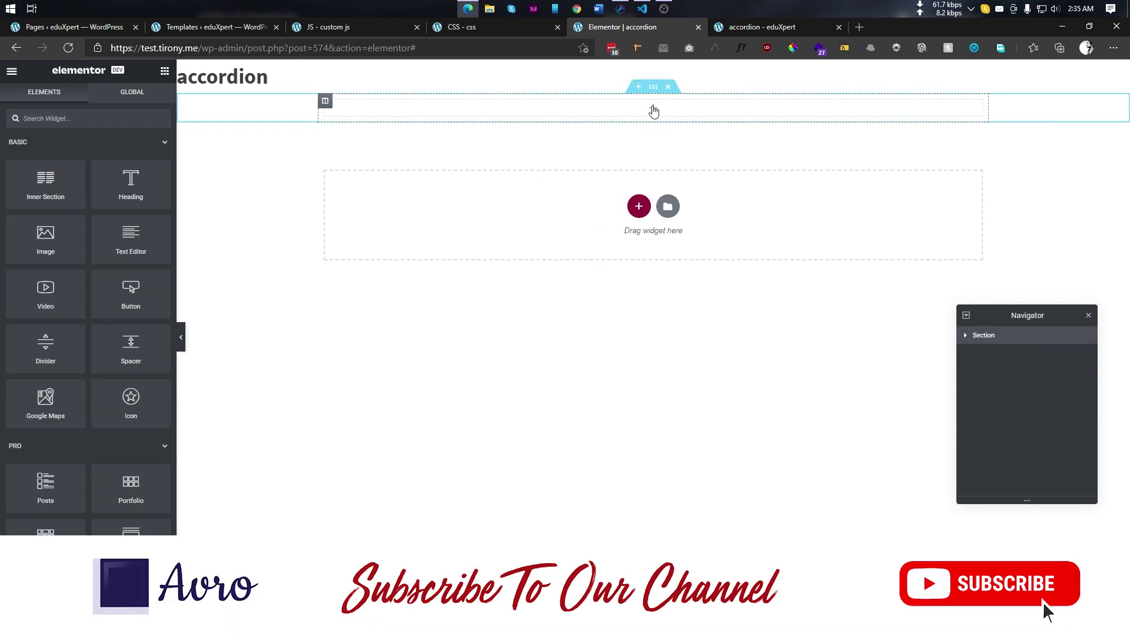
{"action": "key", "text": "ctrl+Tab"}
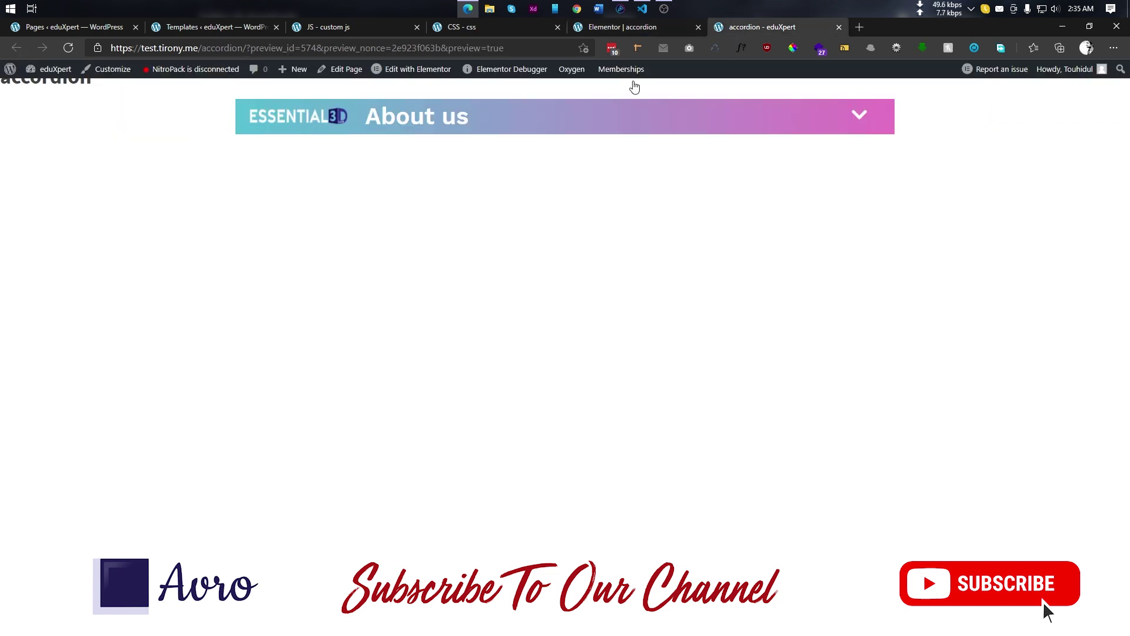
{"action": "left_click", "coordinate": [591, 132]}
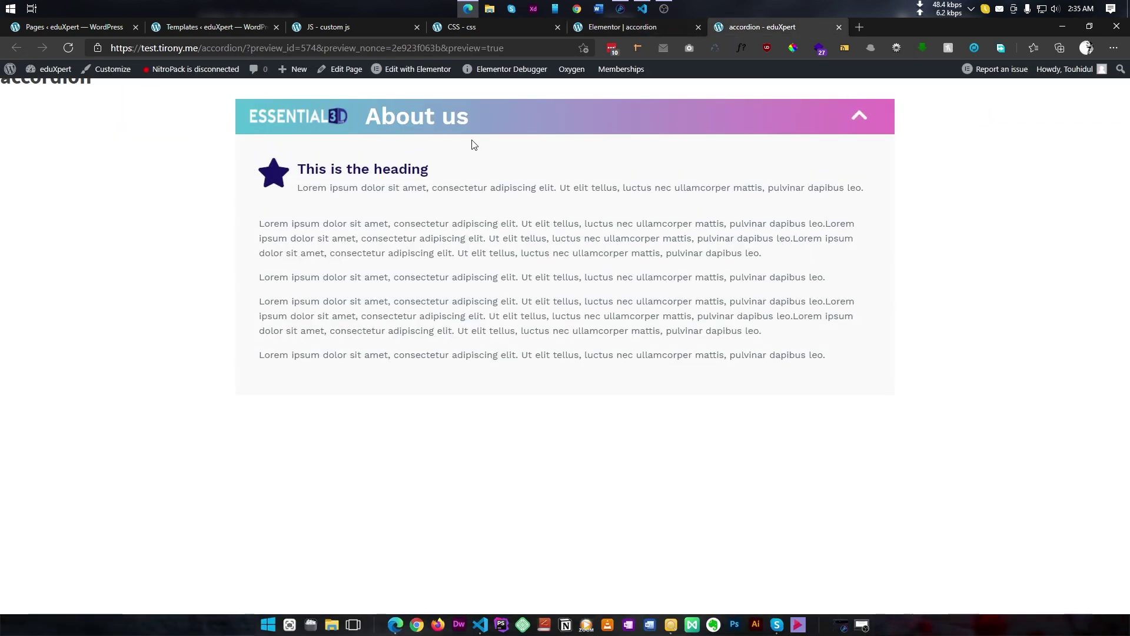
{"action": "left_click", "coordinate": [589, 27]}
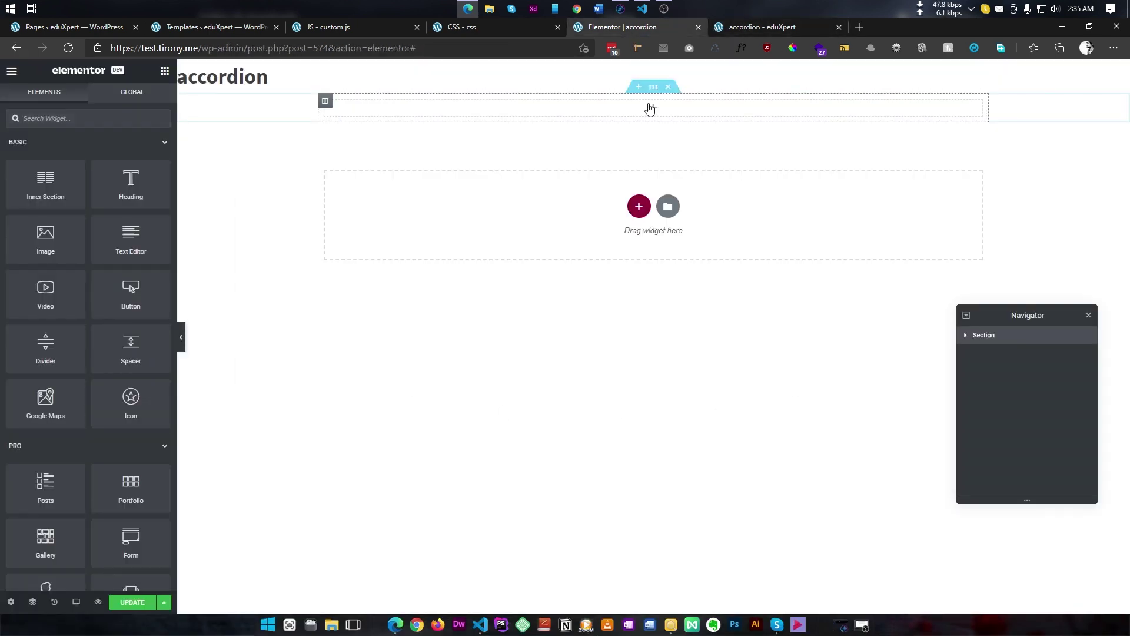
- Place an Inner Section in the new section and duplicate it below the first
{"action": "left_click_drag", "start_coordinate": [44, 184], "coordinate": [629, 107]}
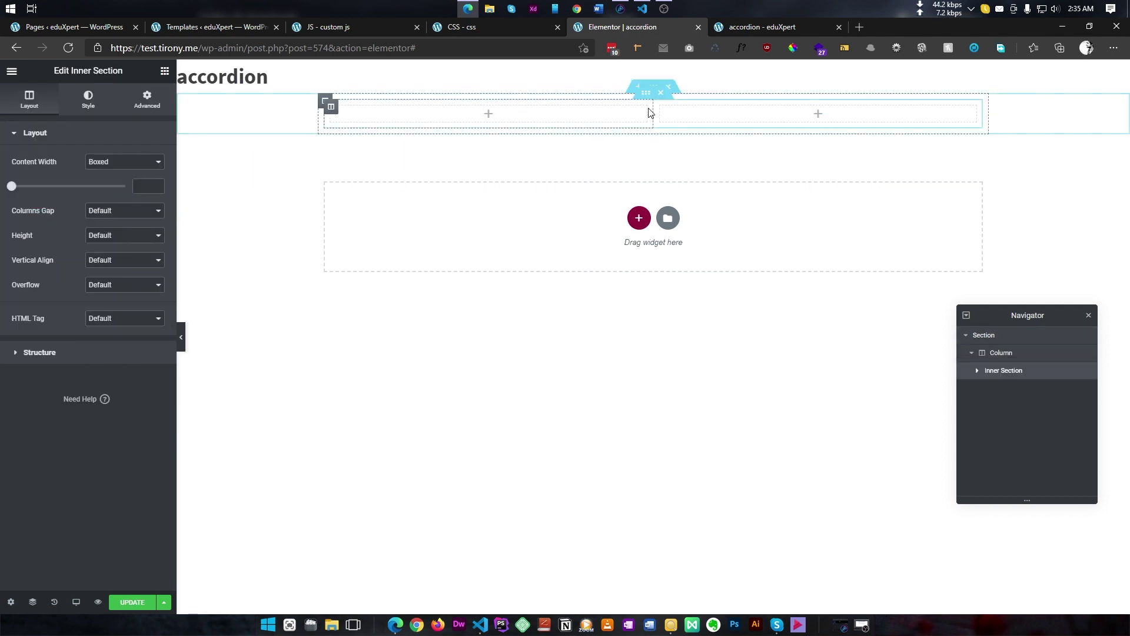
{"action": "right_click", "coordinate": [647, 94]}
{"action": "left_click", "coordinate": [678, 134]}
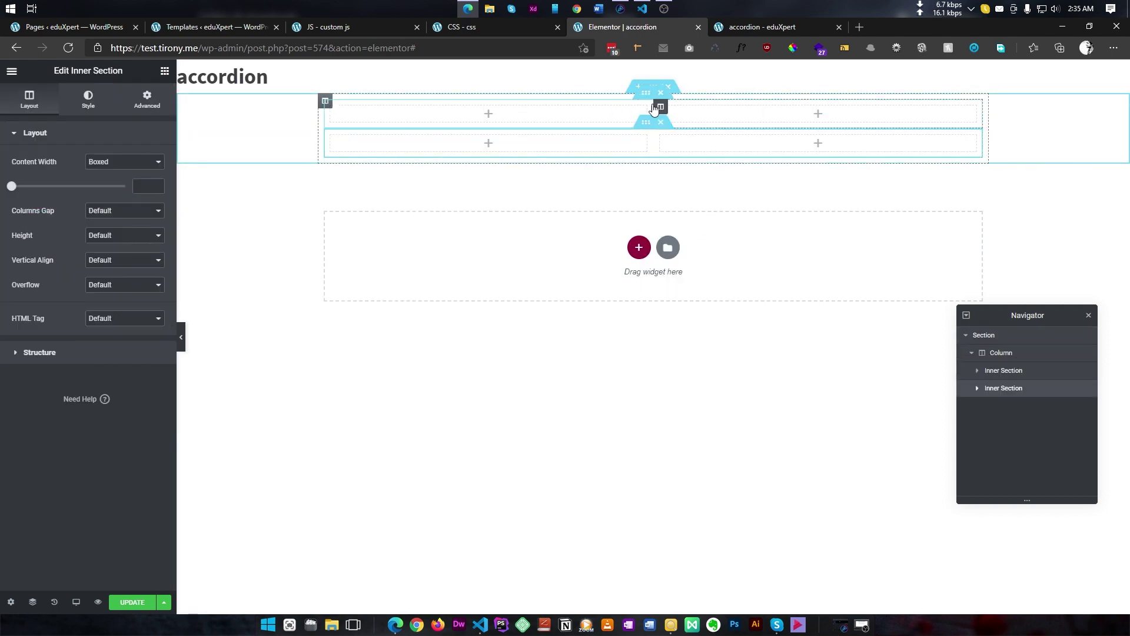
{"action": "left_click", "coordinate": [762, 28]}
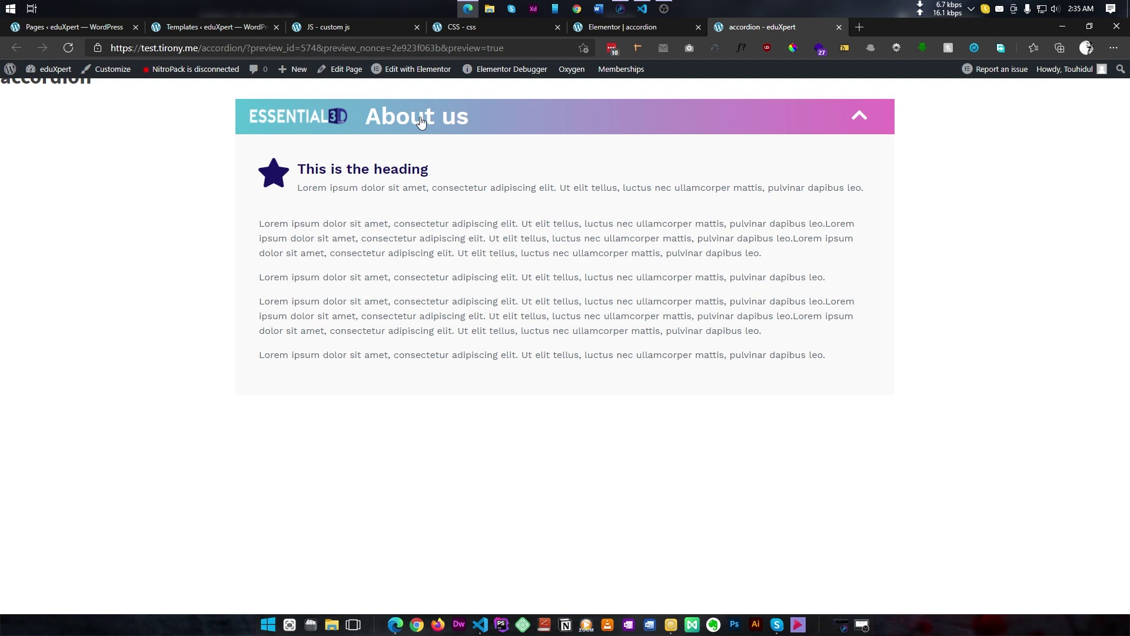
{"action": "left_click", "coordinate": [605, 128]}
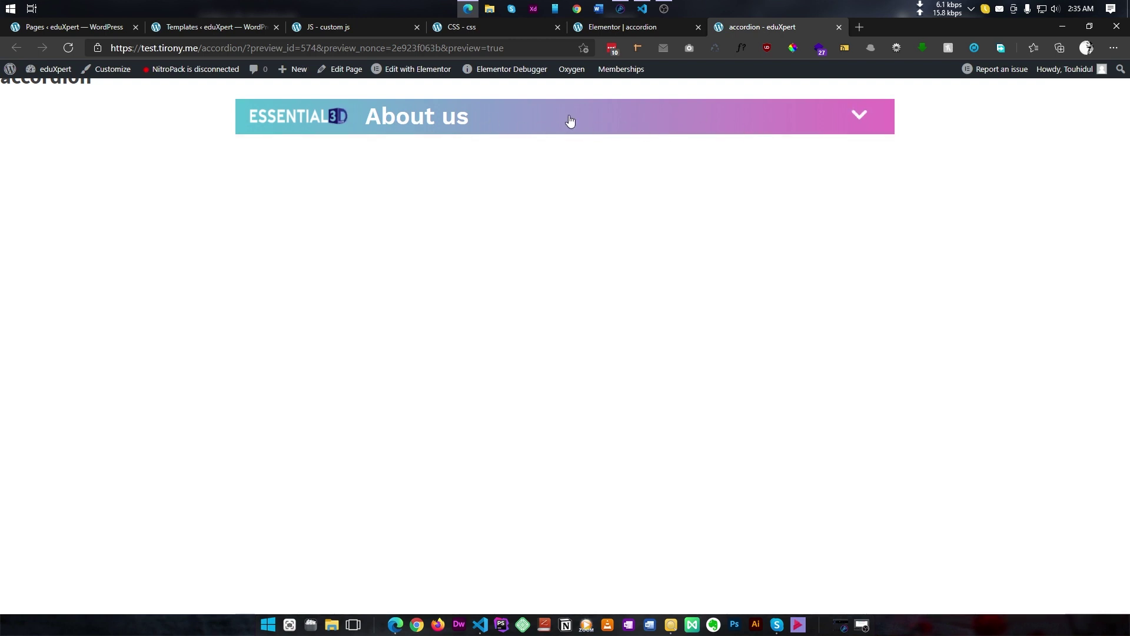
{"action": "left_click", "coordinate": [598, 127]}
{"action": "left_click", "coordinate": [623, 27]}
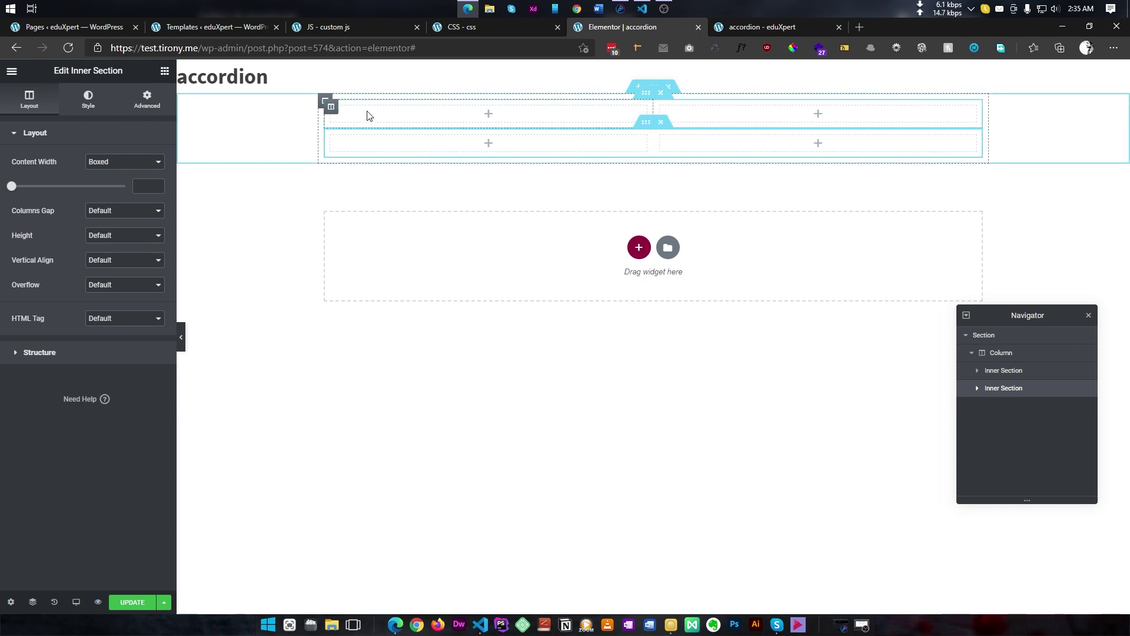
- Add a third column to the top inner section and widen its middle column
{"action": "right_click", "coordinate": [333, 110]}
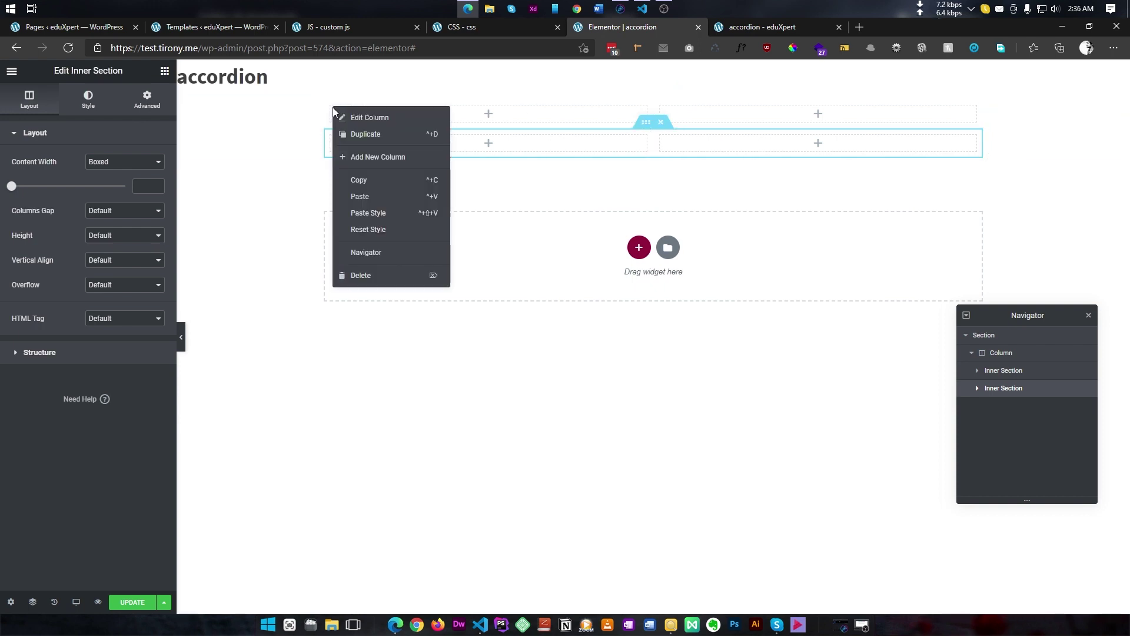
{"action": "left_click", "coordinate": [387, 157]}
{"action": "left_click_drag", "start_coordinate": [543, 121], "coordinate": [472, 157]}
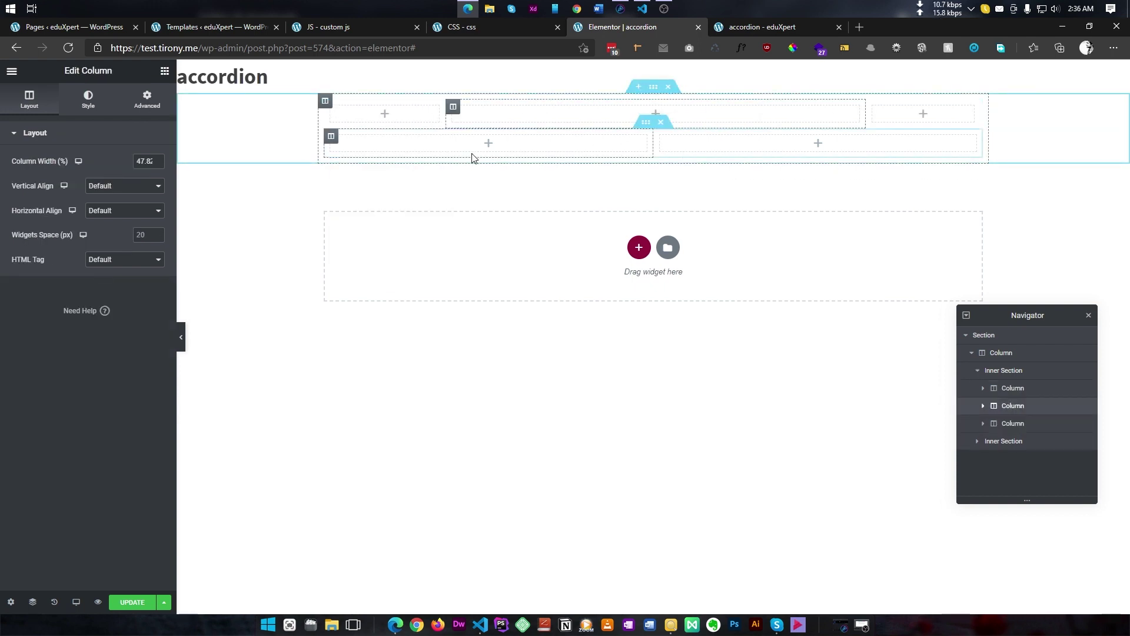
{"action": "left_click", "coordinate": [229, 198]}
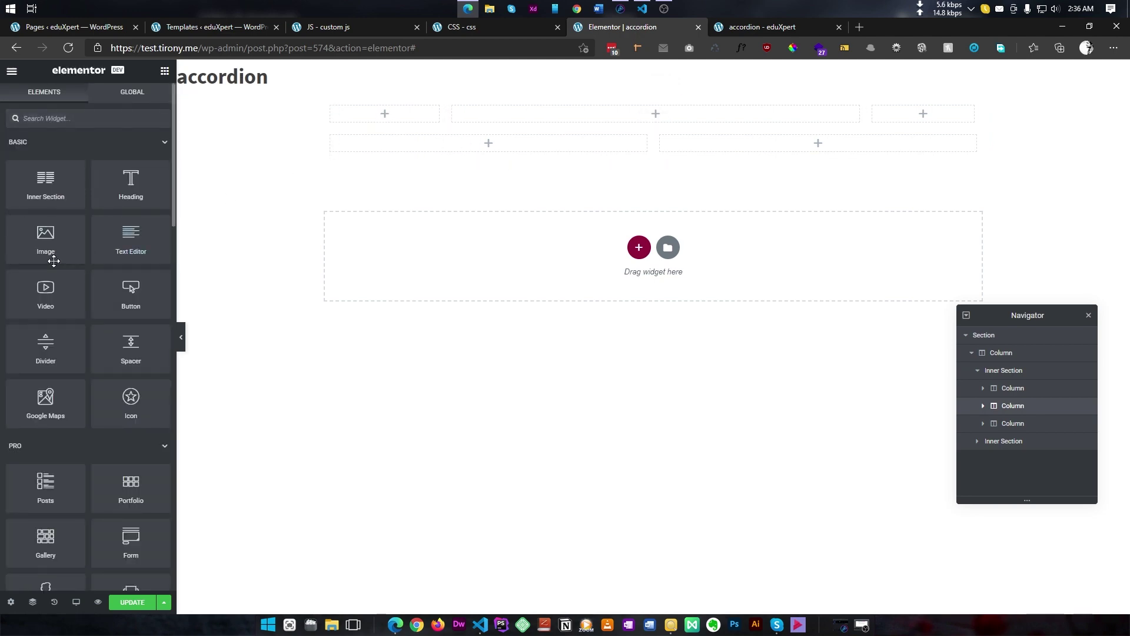
{"action": "key", "text": "ctrl+Tab"}
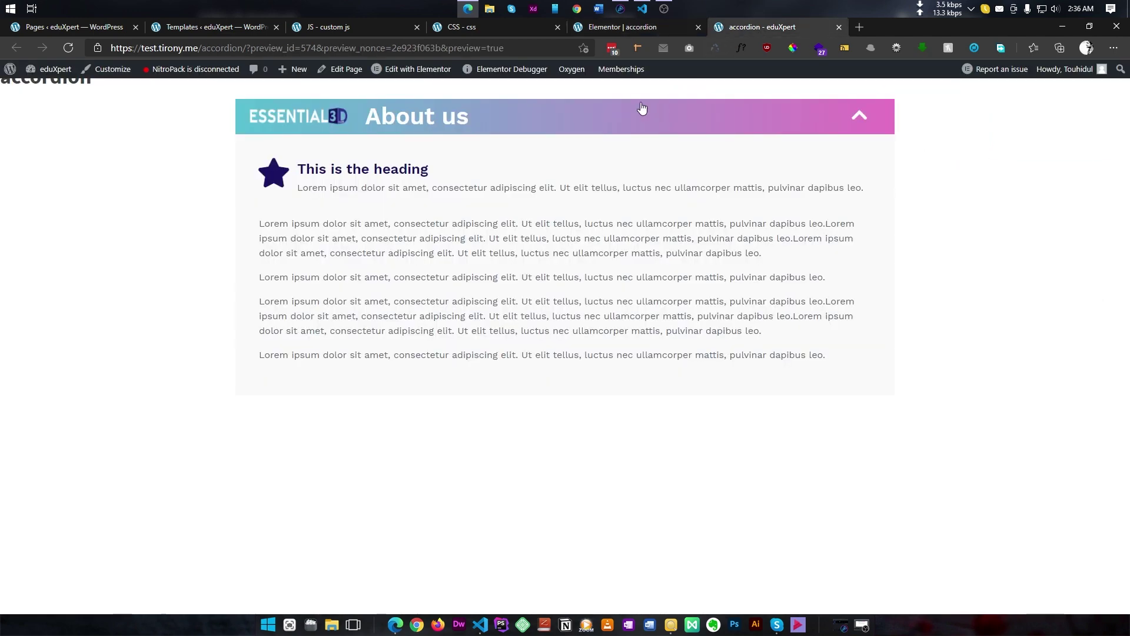
{"action": "left_click", "coordinate": [627, 29]}
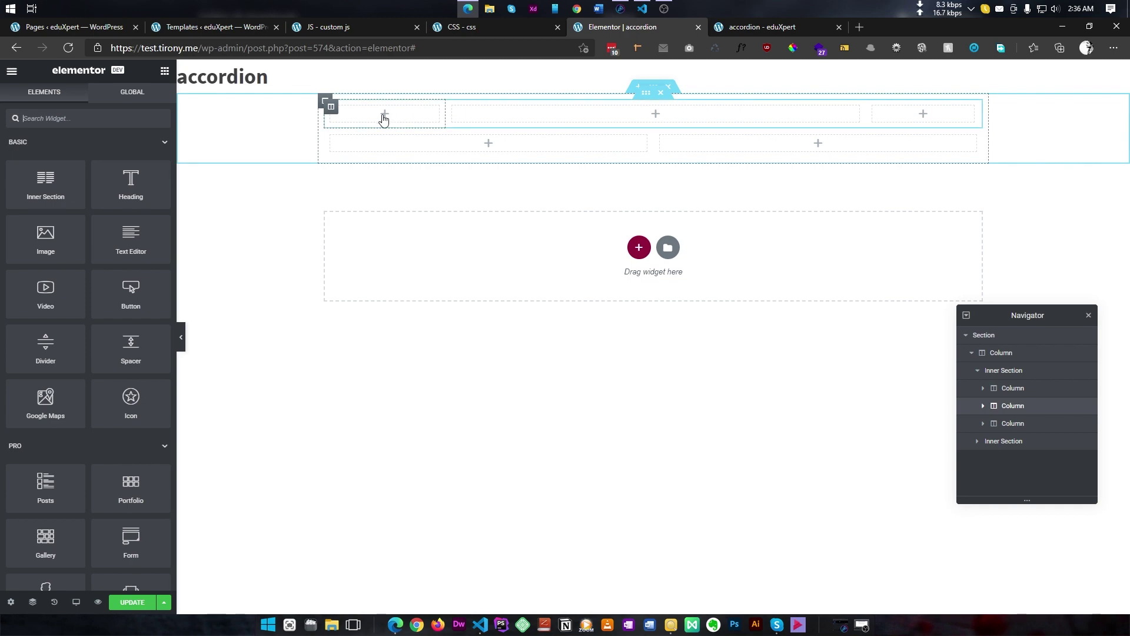
- Insert the Essential 3D Tours logo image into the first column
{"action": "left_click_drag", "start_coordinate": [62, 261], "coordinate": [380, 115]}
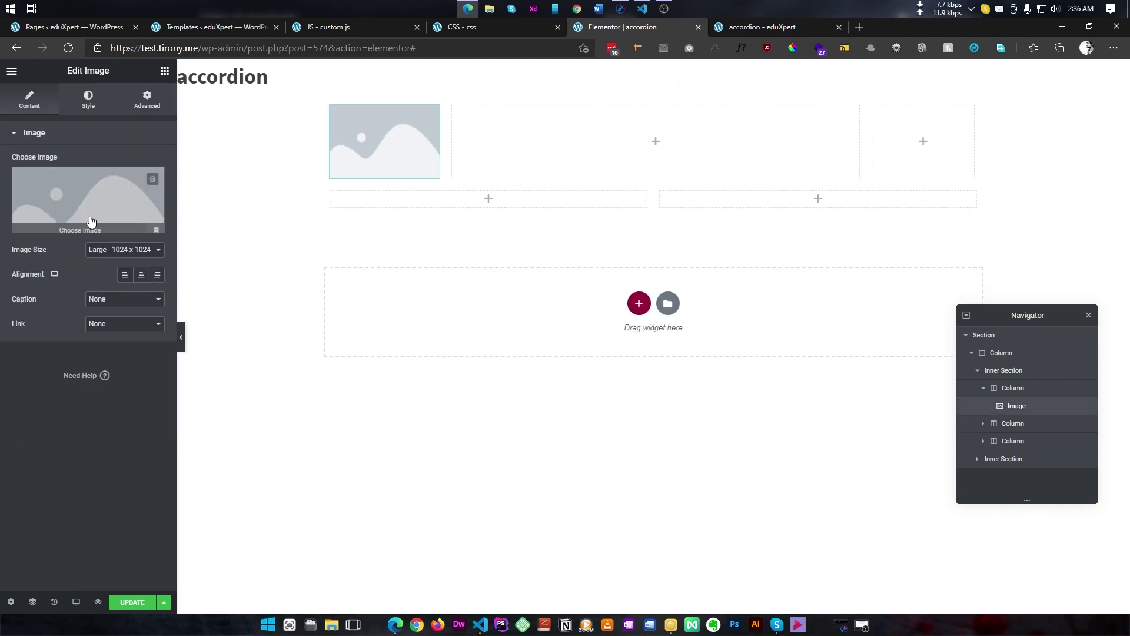
{"action": "left_click", "coordinate": [89, 224]}
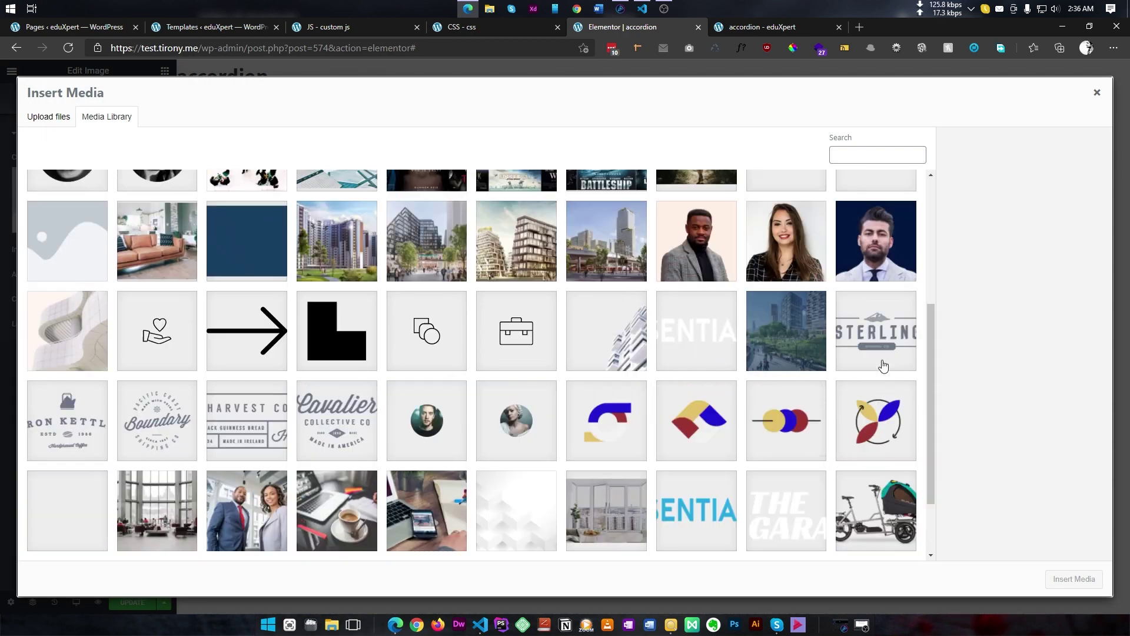
{"action": "scroll", "coordinate": [880, 366], "scroll_direction": "down", "scroll_amount": 1}
{"action": "left_click", "coordinate": [697, 285]}
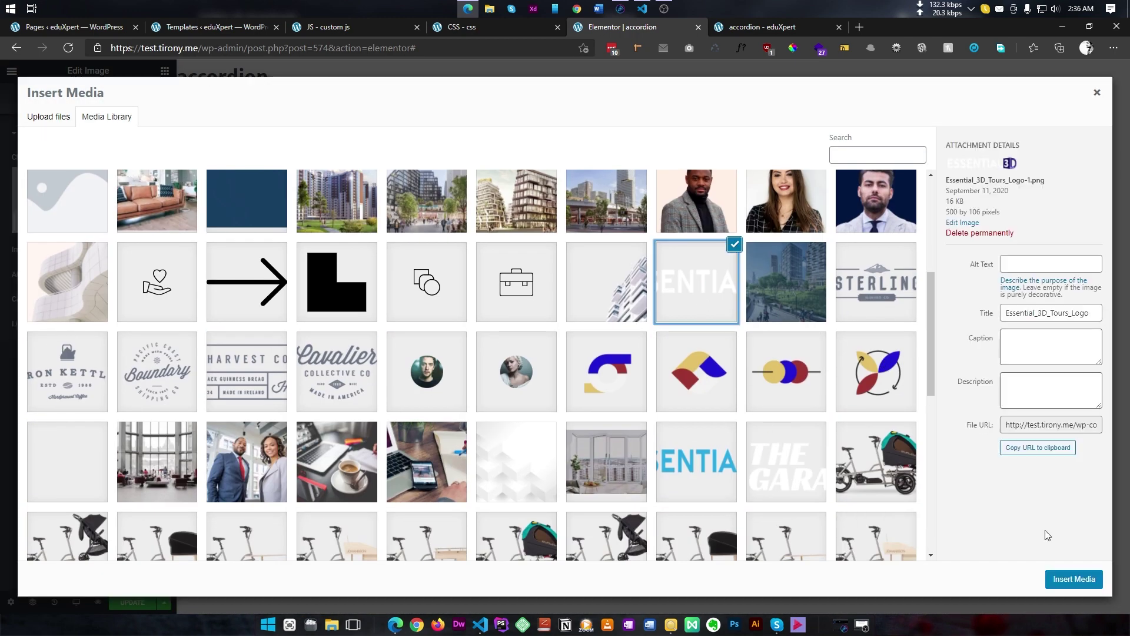
{"action": "left_click", "coordinate": [1074, 579]}
- Add a heading to the middle column and a star icon in a 10% wide third column
{"action": "left_click_drag", "start_coordinate": [131, 179], "coordinate": [666, 120]}
{"action": "left_click", "coordinate": [924, 120]}
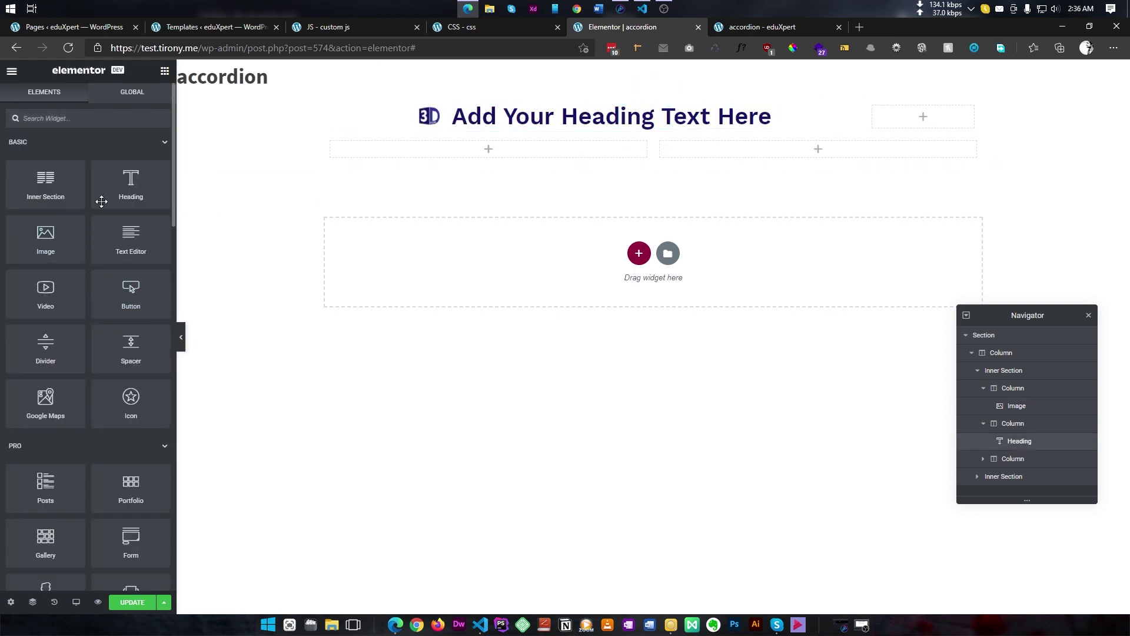
{"action": "left_click_drag", "start_coordinate": [154, 410], "coordinate": [923, 118]}
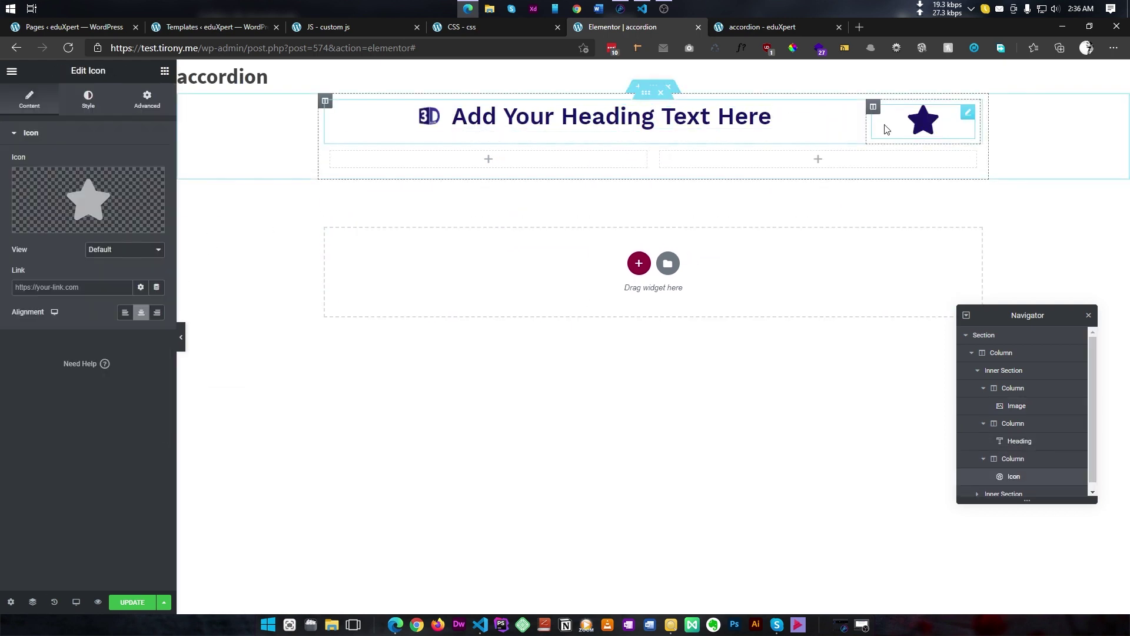
{"action": "left_click", "coordinate": [874, 108]}
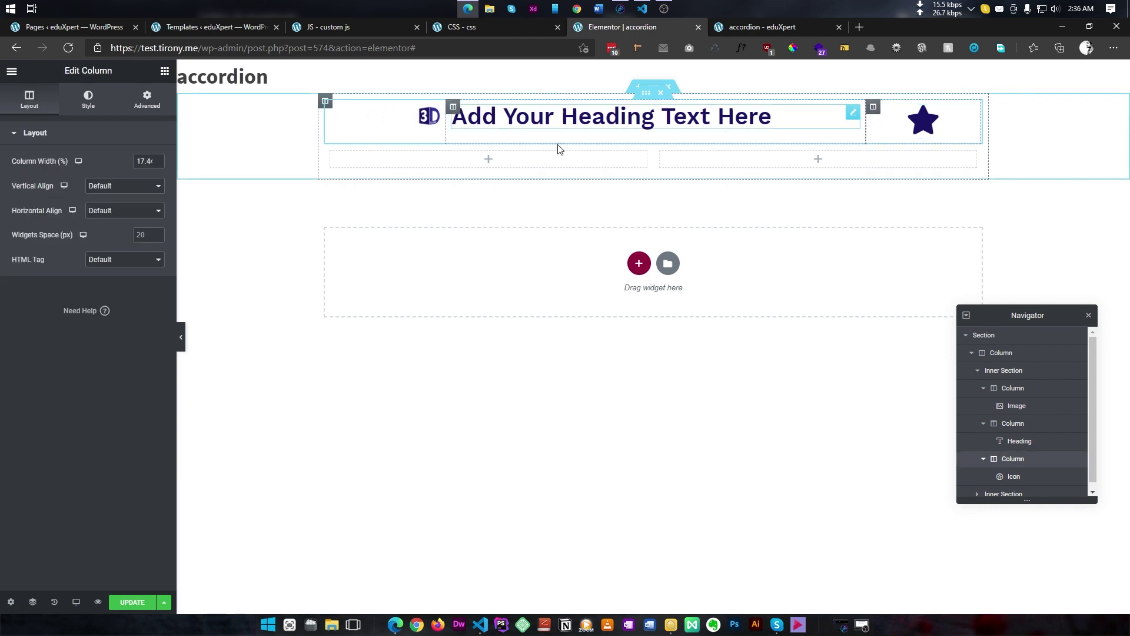
{"action": "left_click", "coordinate": [147, 159]}
{"action": "type", "text": "10"}
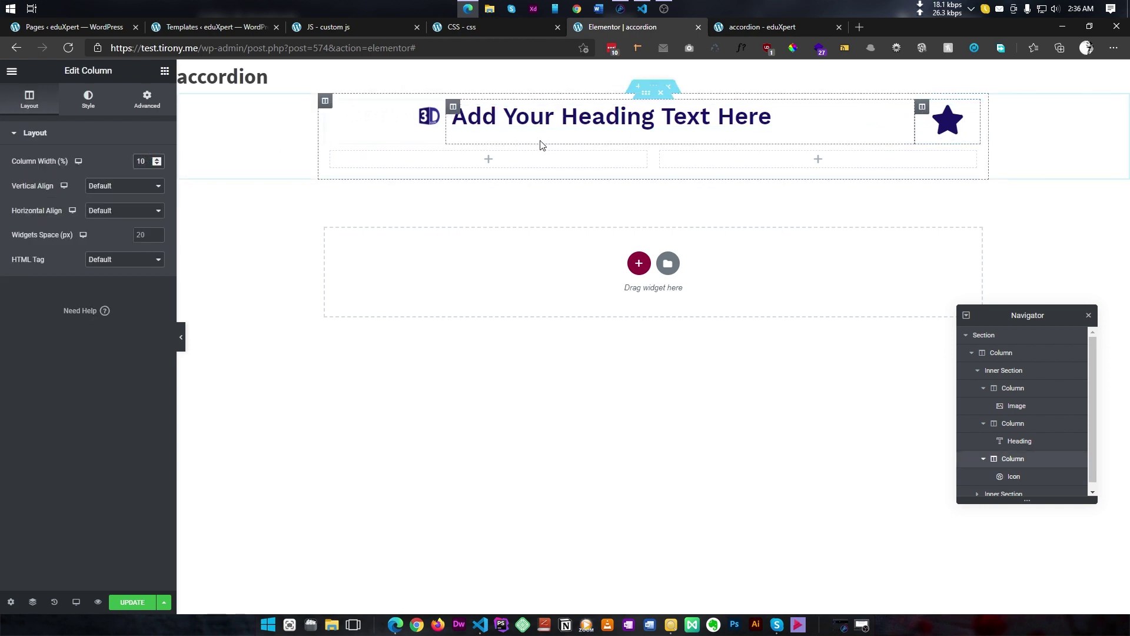
- Replace the star with the Chevron-down icon from the Icon Library
{"action": "left_click", "coordinate": [922, 132]}
{"action": "left_click", "coordinate": [63, 202]}
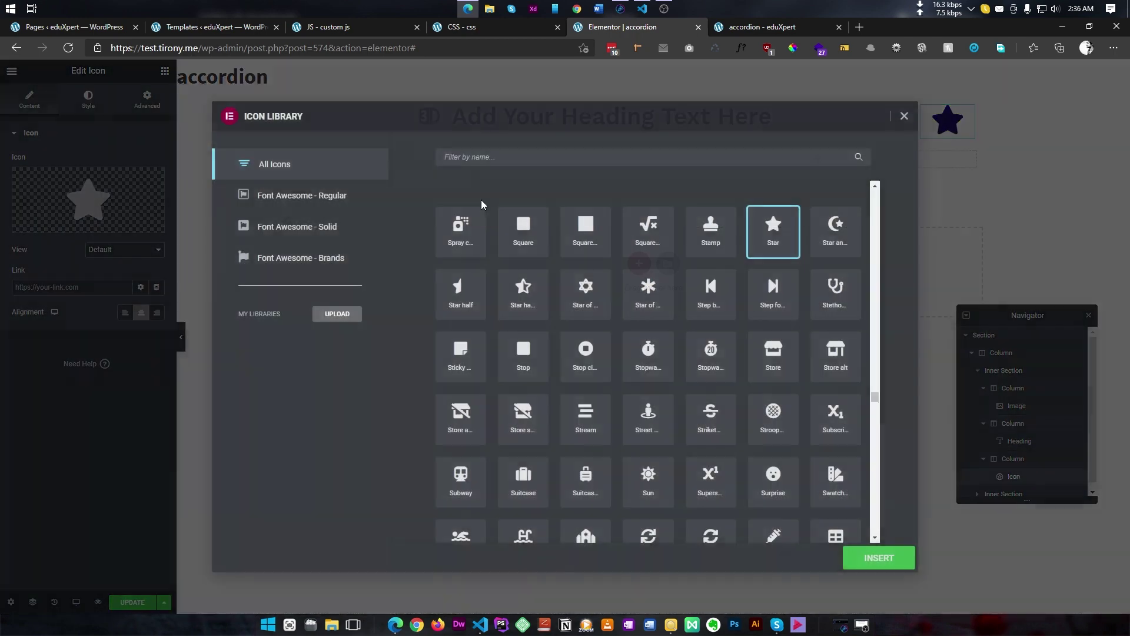
{"action": "left_click", "coordinate": [468, 155]}
{"action": "type", "text": "ch"}
{"action": "left_click", "coordinate": [836, 306]}
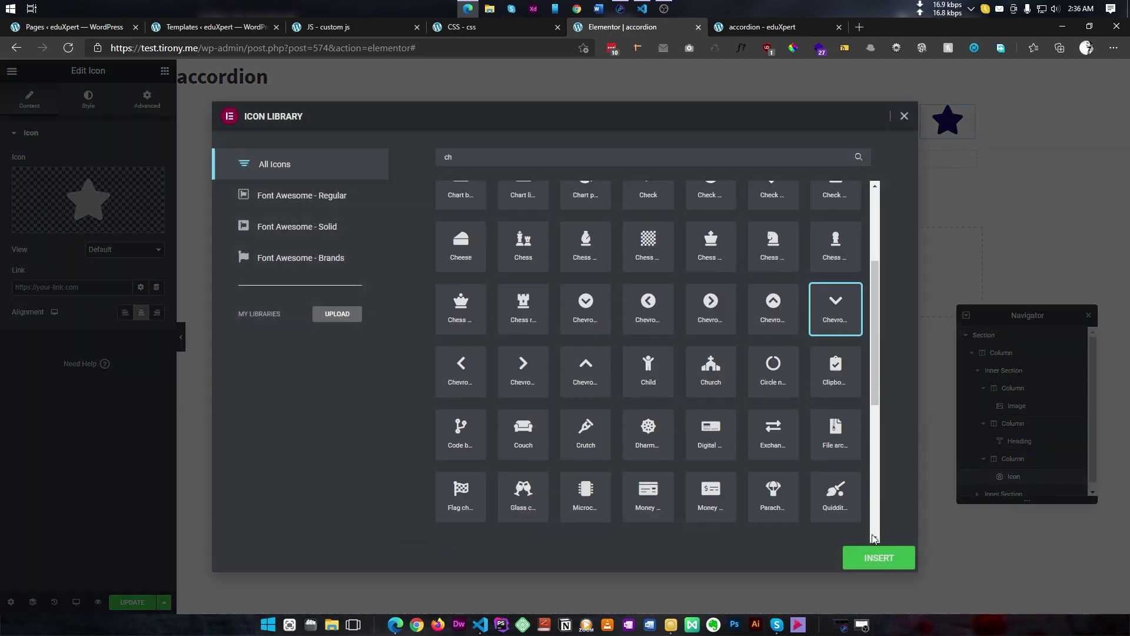
{"action": "left_click", "coordinate": [874, 562]}
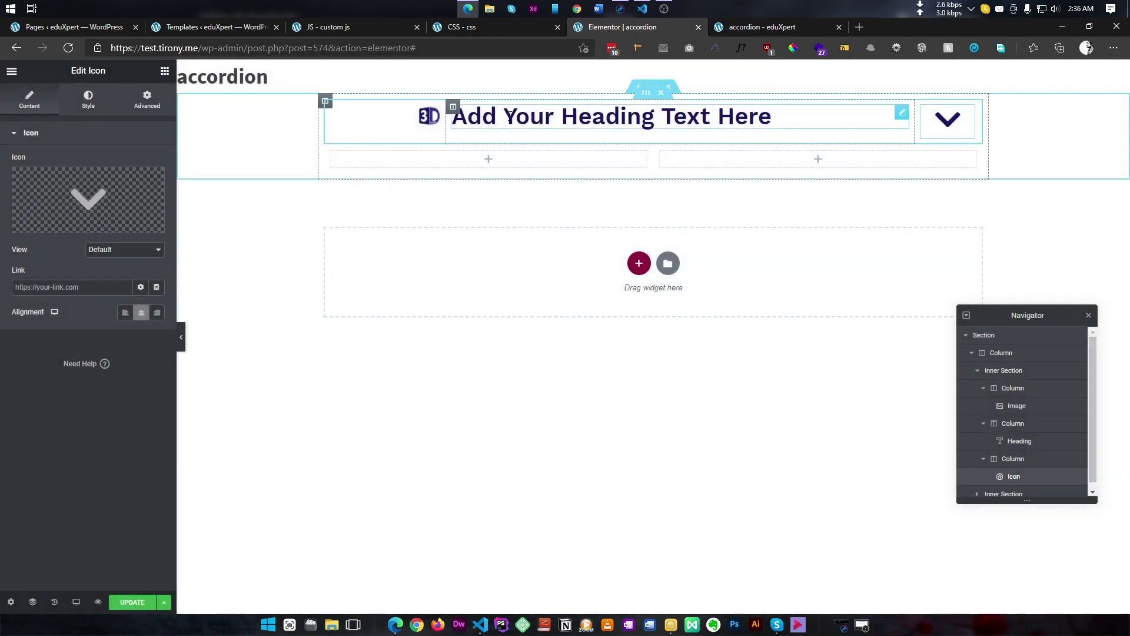
{"action": "left_click", "coordinate": [647, 98]}
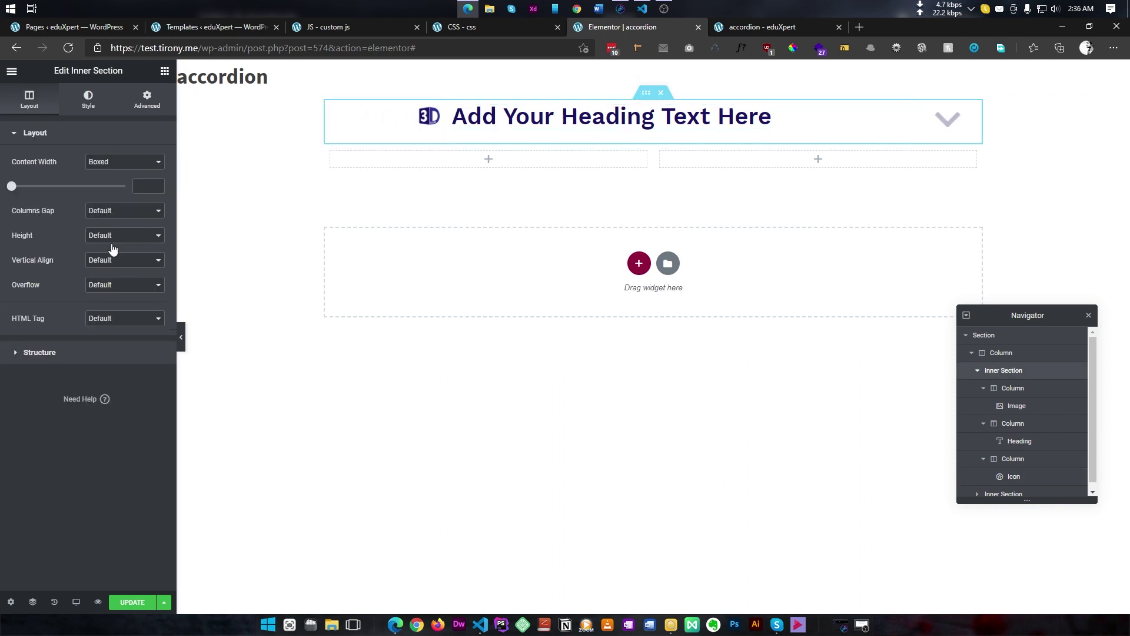
- Centre the header row vertically and change the heading to 'About Us' at size 30
{"action": "left_click", "coordinate": [109, 270]}
{"action": "left_click", "coordinate": [120, 295]}
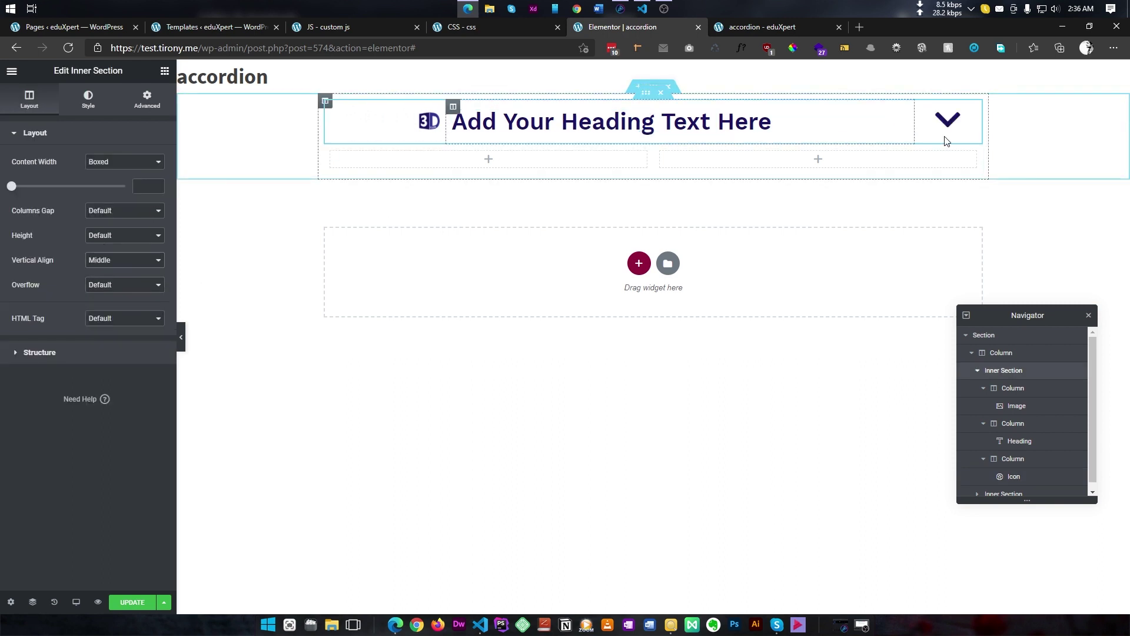
{"action": "left_click", "coordinate": [600, 117]}
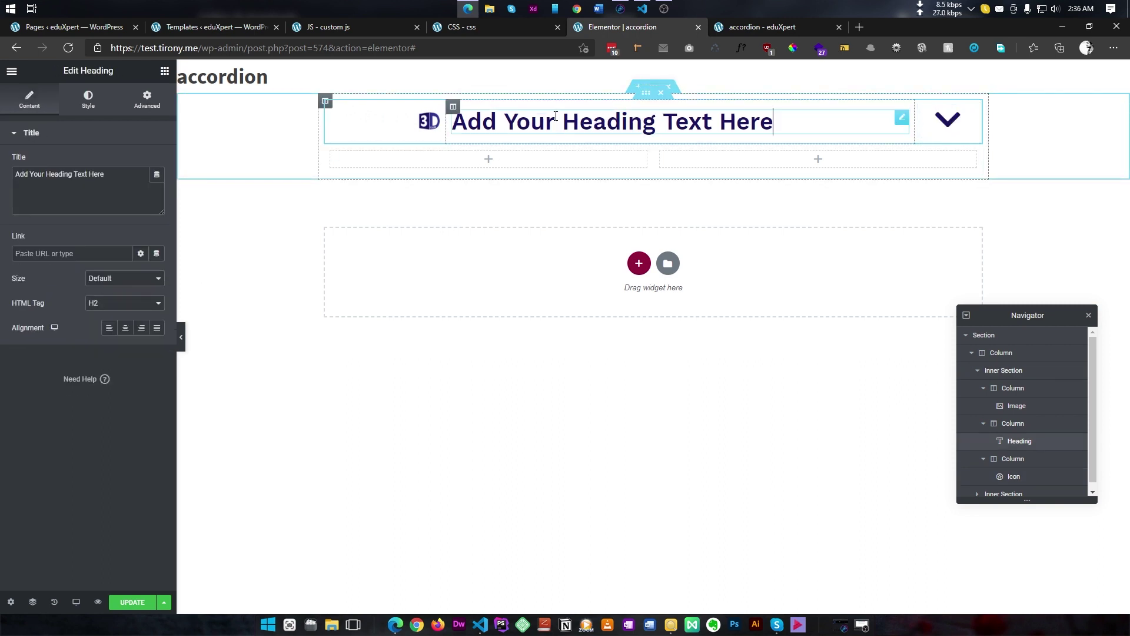
{"action": "triple_click", "coordinate": [555, 116]}
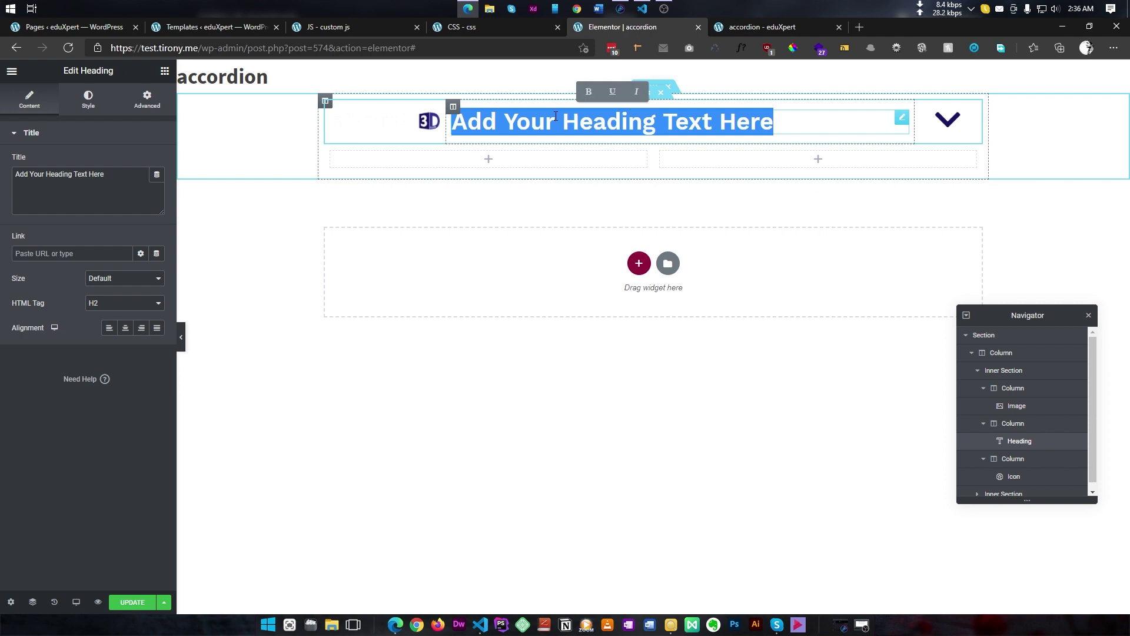
{"action": "type", "text": "About Us"}
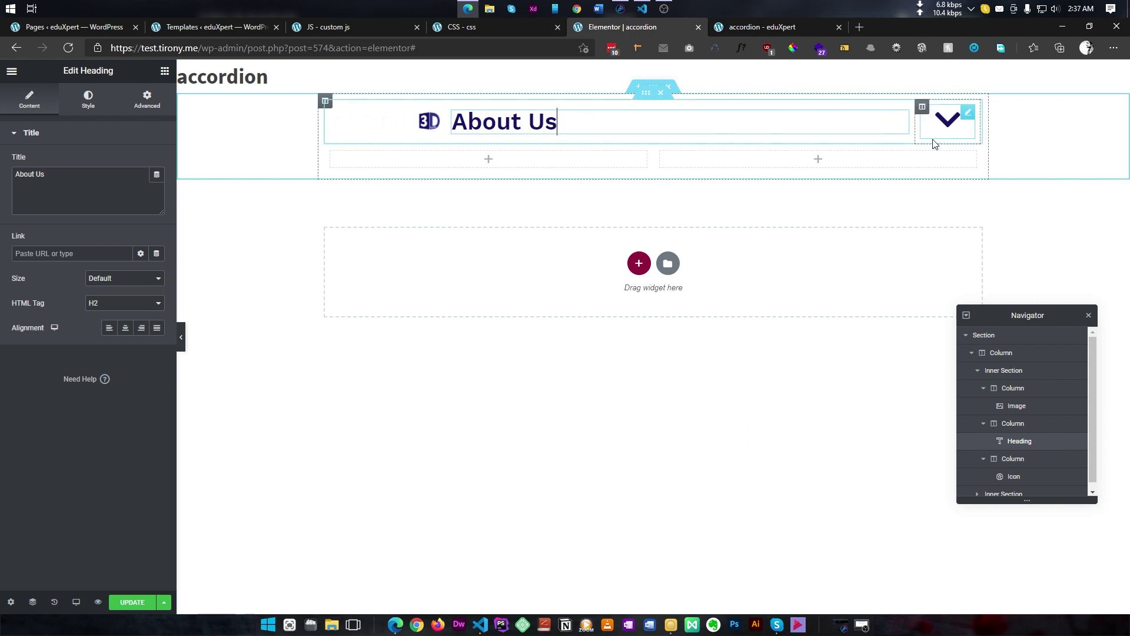
{"action": "left_click", "coordinate": [89, 99]}
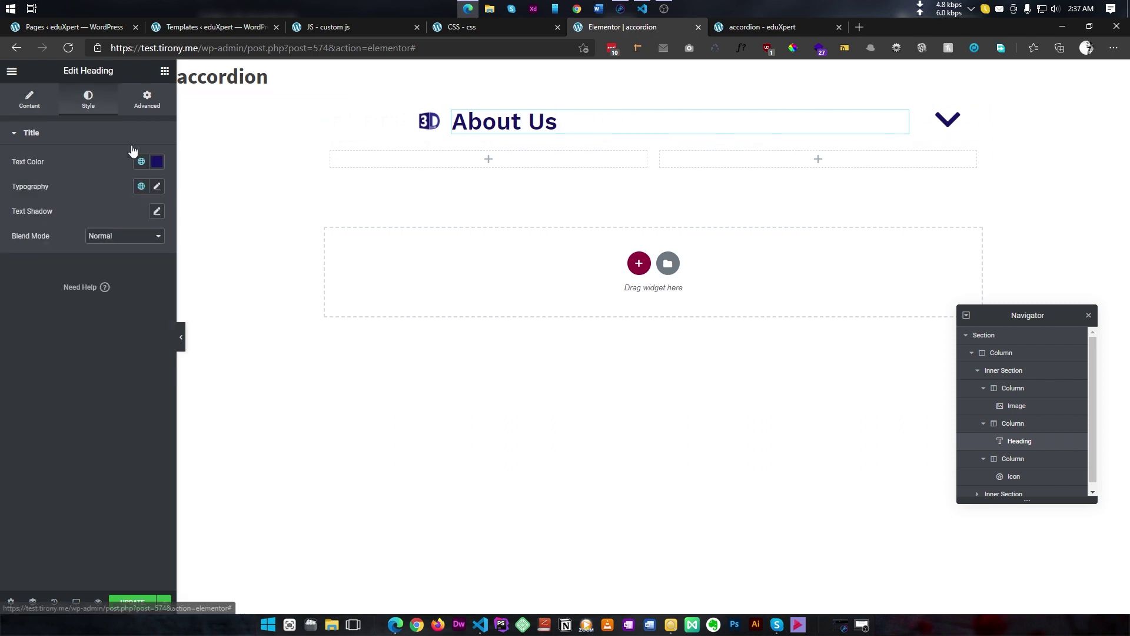
{"action": "left_click", "coordinate": [156, 186]}
{"action": "mouse_move", "coordinate": [20, 278]}
{"action": "left_mouse_down"}
{"action": "mouse_move", "coordinate": [43, 277]}
{"action": "mouse_move", "coordinate": [36, 284]}
{"action": "left_mouse_up"}
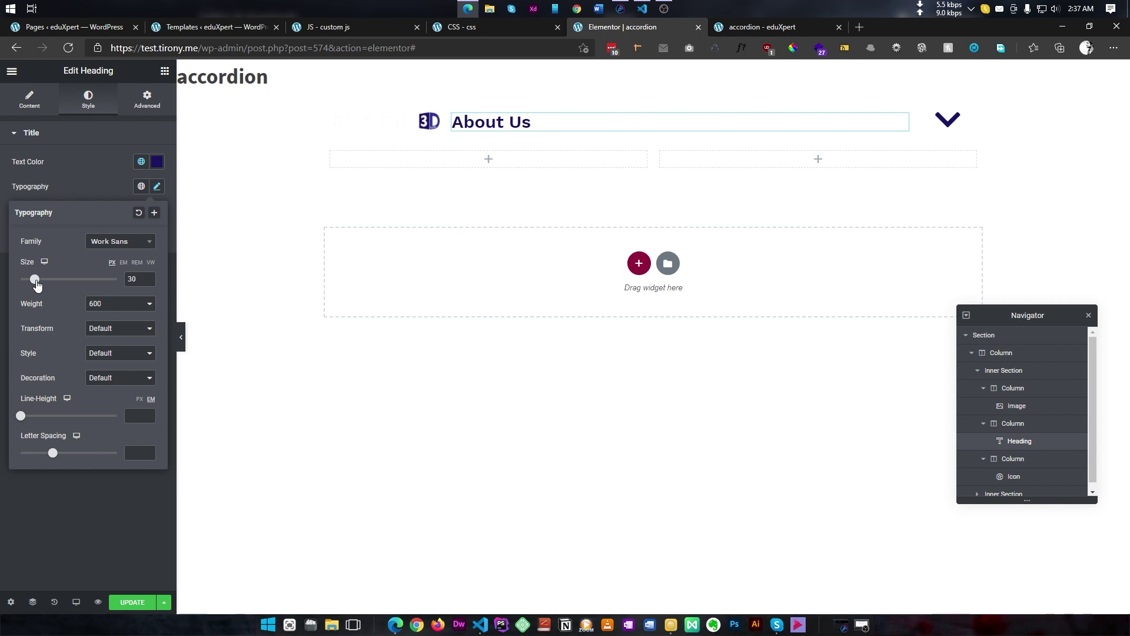
- Widen the logo image to 146 and enlarge the chevron icon to size 29
{"action": "left_click", "coordinate": [423, 121]}
{"action": "mouse_move", "coordinate": [11, 175]}
{"action": "left_mouse_down"}
{"action": "mouse_move", "coordinate": [46, 178]}
{"action": "mouse_move", "coordinate": [28, 177]}
{"action": "left_mouse_up"}
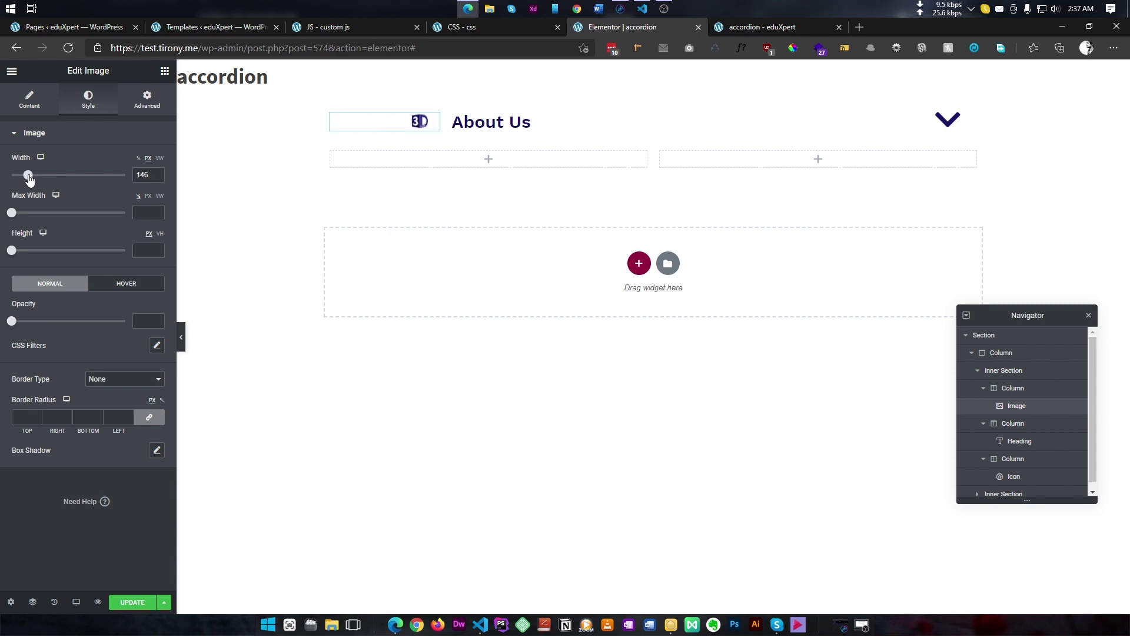
{"action": "left_click", "coordinate": [938, 125]}
{"action": "left_click", "coordinate": [88, 100]}
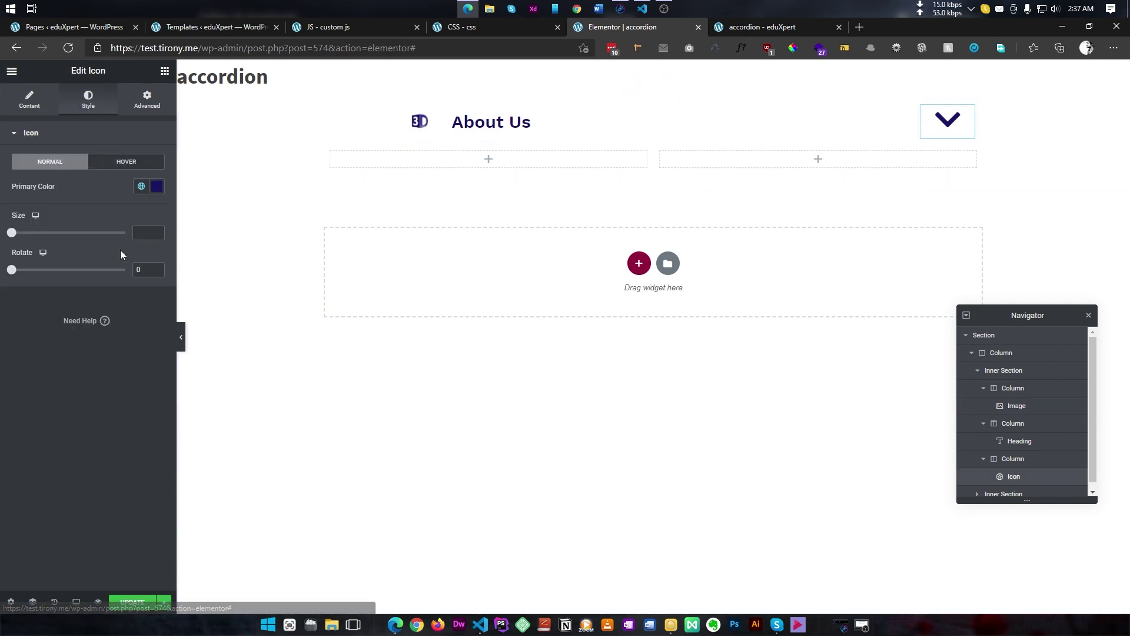
{"action": "left_click_drag", "start_coordinate": [19, 240], "coordinate": [23, 239]}
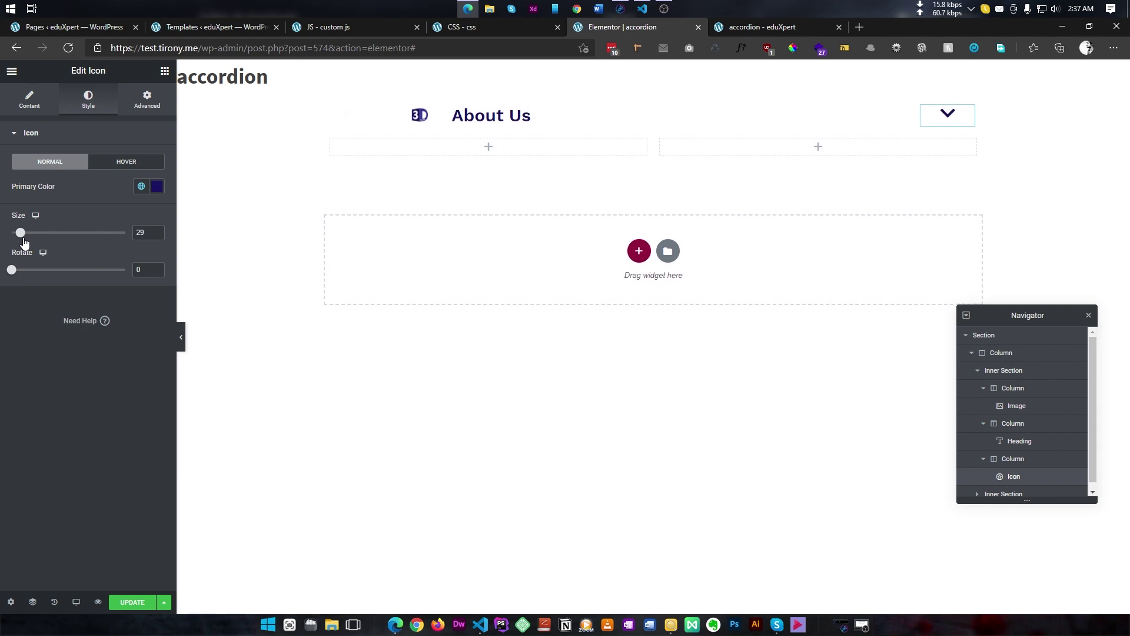
{"action": "left_click", "coordinate": [646, 93]}
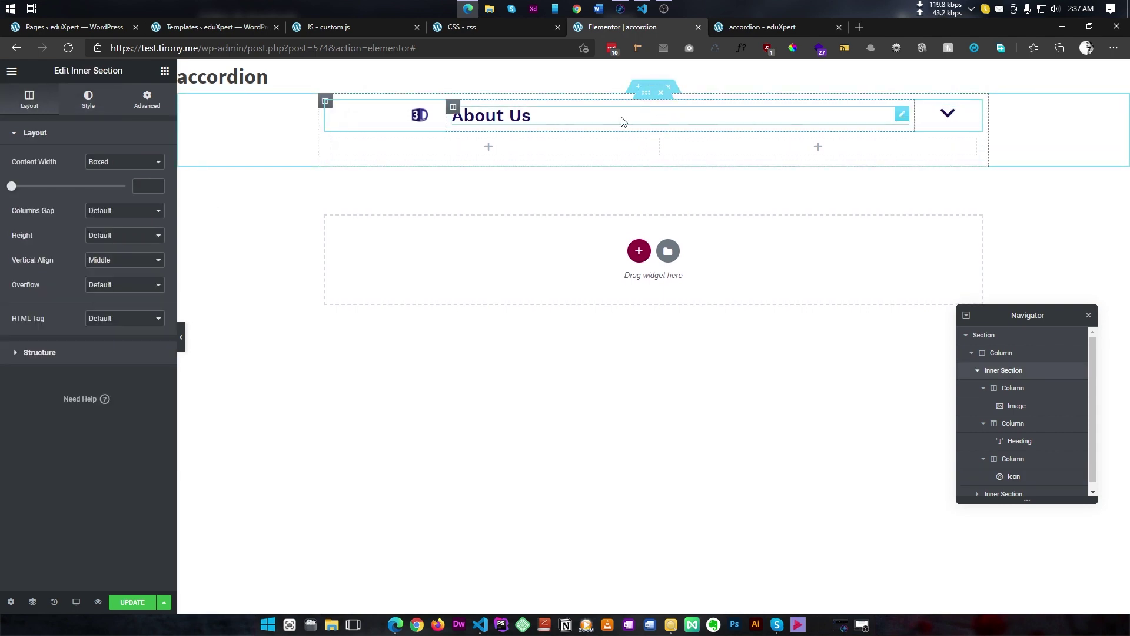
- Give the header inner section a 90° gradient from light pink to light sky
{"action": "left_click", "coordinate": [89, 100]}
{"action": "left_click", "coordinate": [126, 186]}
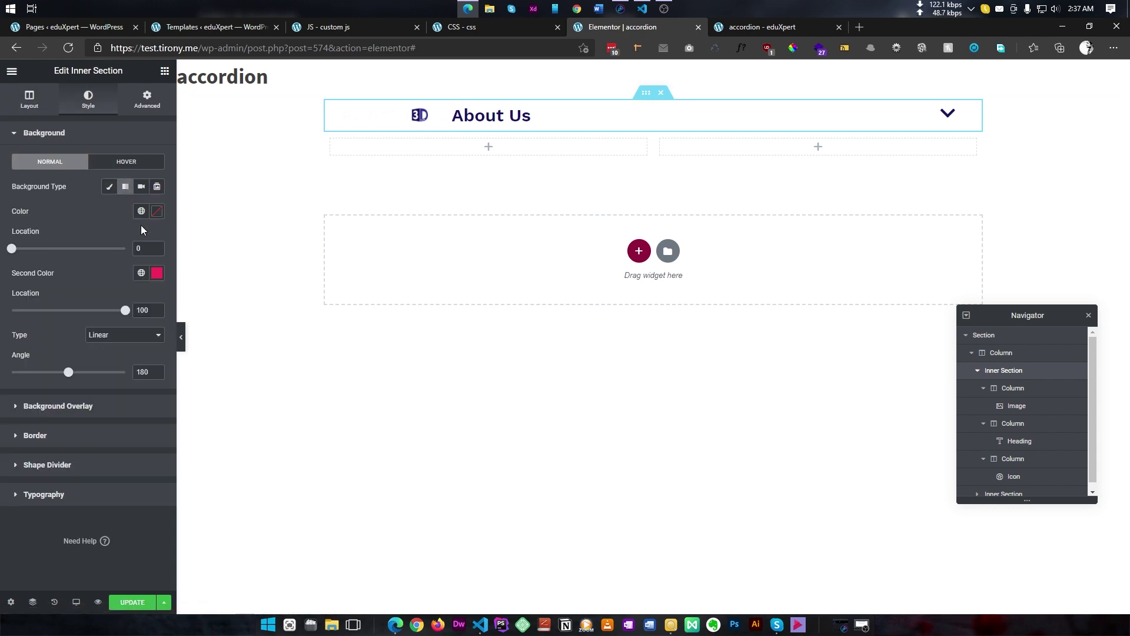
{"action": "left_click", "coordinate": [141, 211]}
{"action": "scroll", "coordinate": [65, 309], "scroll_direction": "down", "scroll_amount": 3}
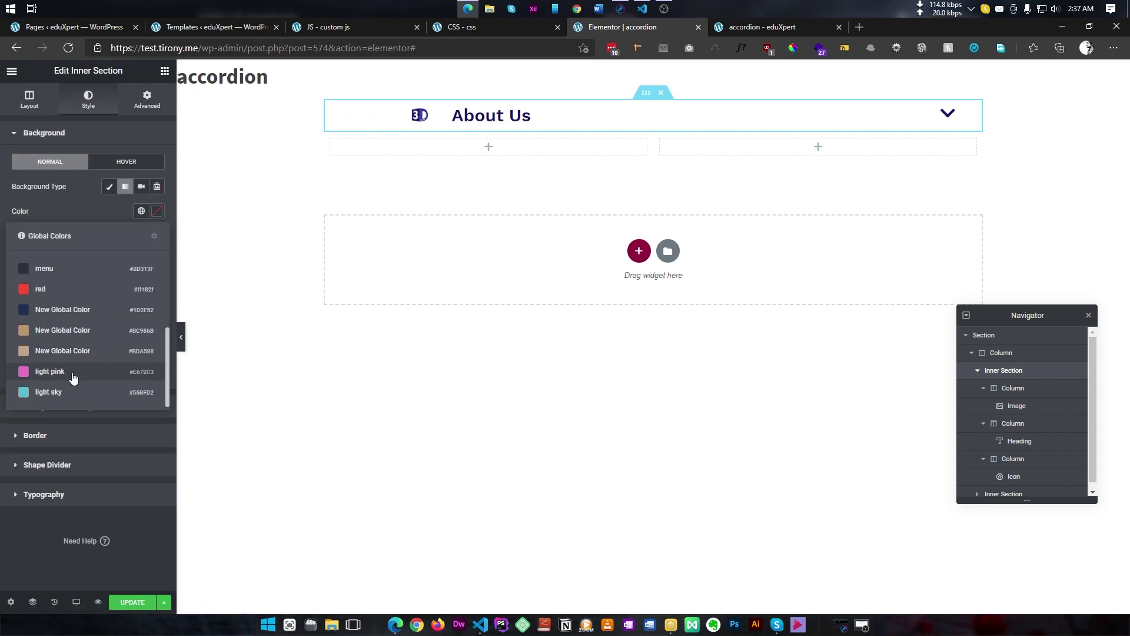
{"action": "left_click", "coordinate": [70, 380]}
{"action": "left_click", "coordinate": [141, 273]}
{"action": "scroll", "coordinate": [71, 400], "scroll_direction": "down", "scroll_amount": 3}
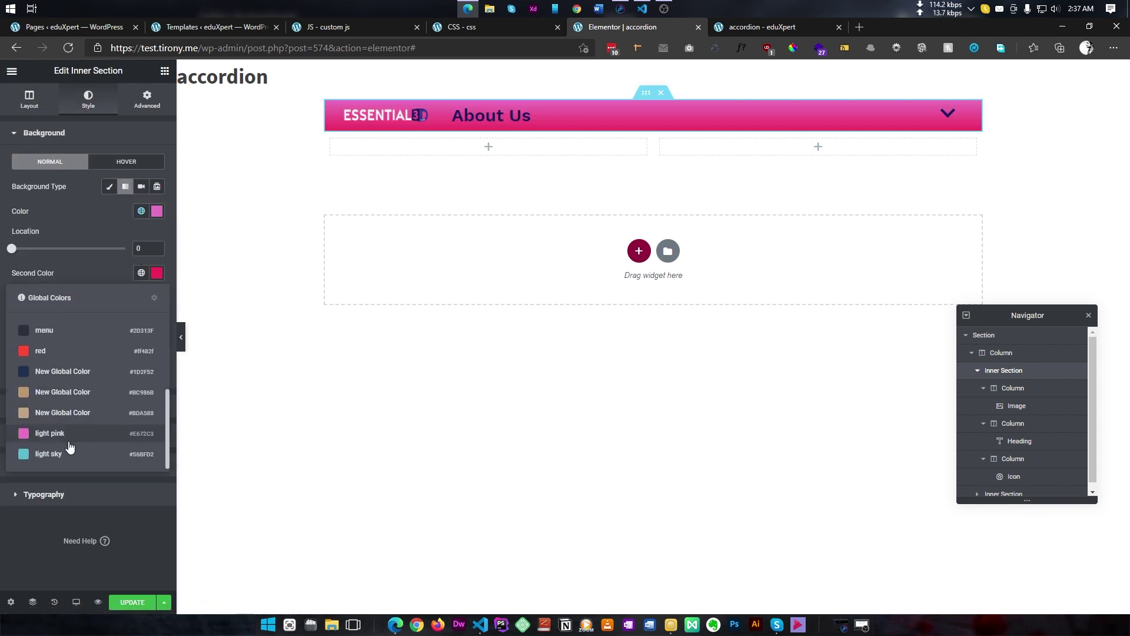
{"action": "left_click", "coordinate": [68, 451]}
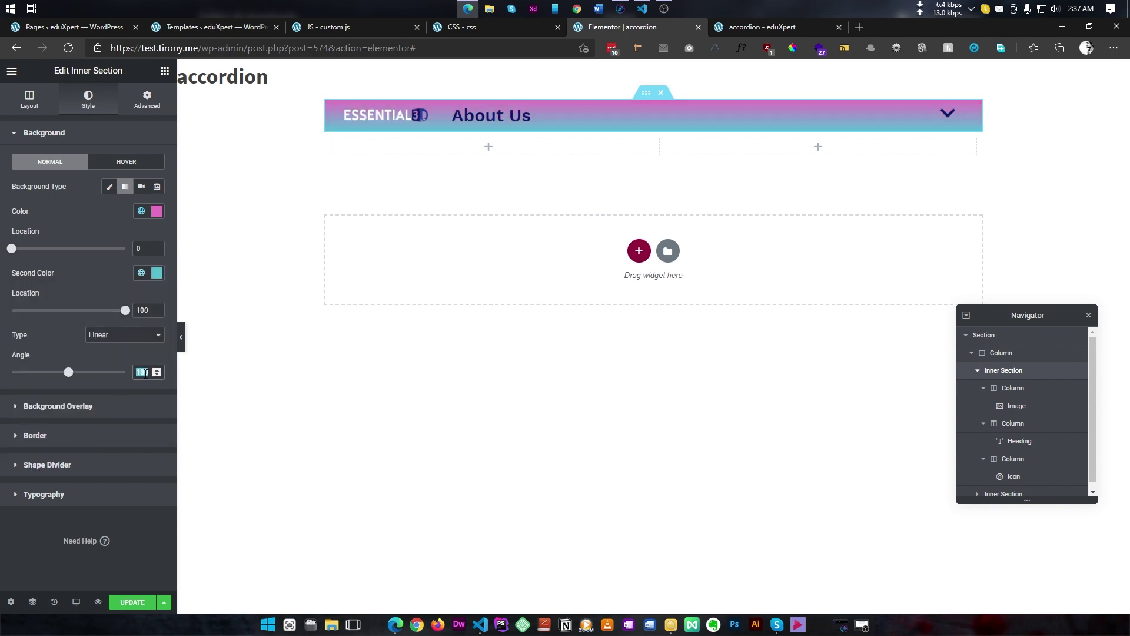
{"action": "type", "text": "90"}
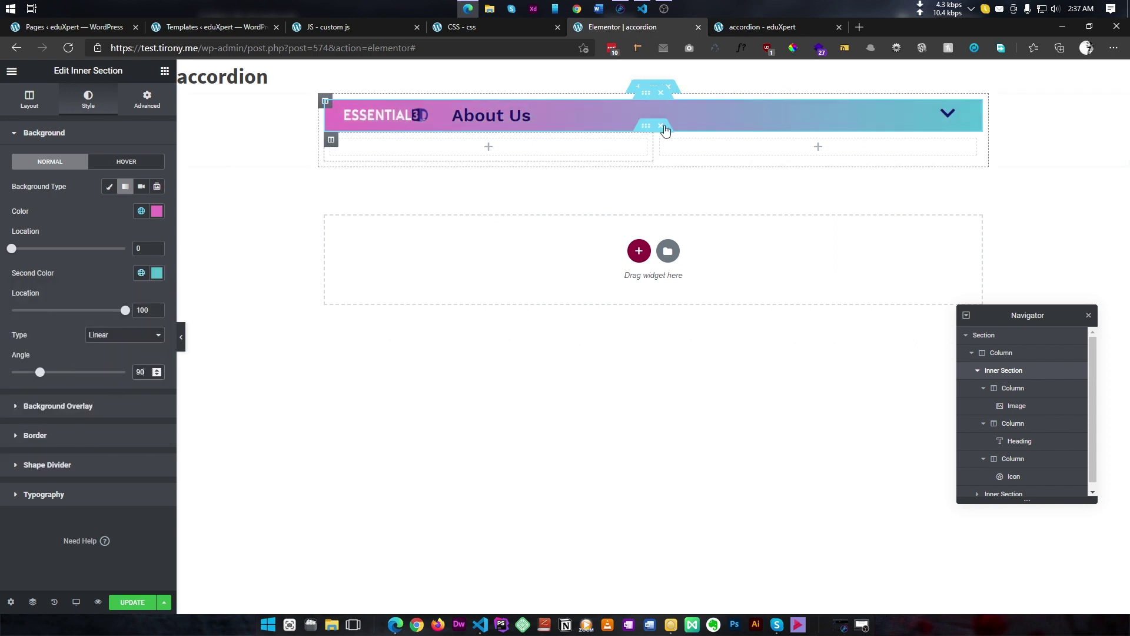
- Make the About Us heading and chevron white (#FFFFFF) and save the page
{"action": "left_click", "coordinate": [471, 115]}
{"action": "left_click", "coordinate": [158, 162]}
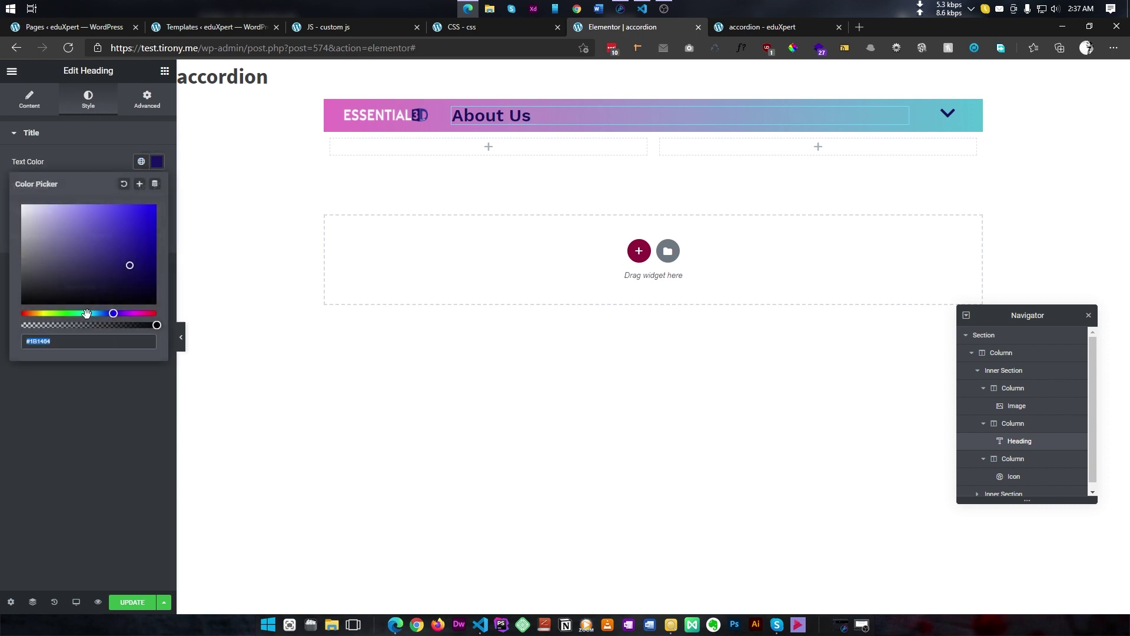
{"action": "type", "text": "#FFFFFF"}
{"action": "left_click", "coordinate": [944, 113]}
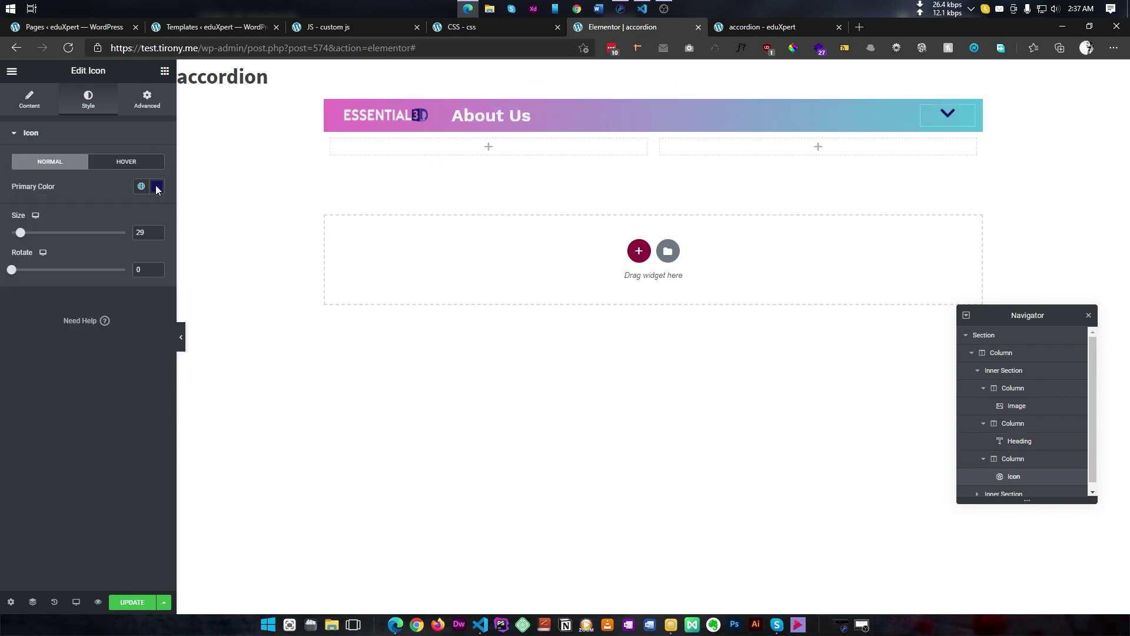
{"action": "left_click", "coordinate": [157, 186]}
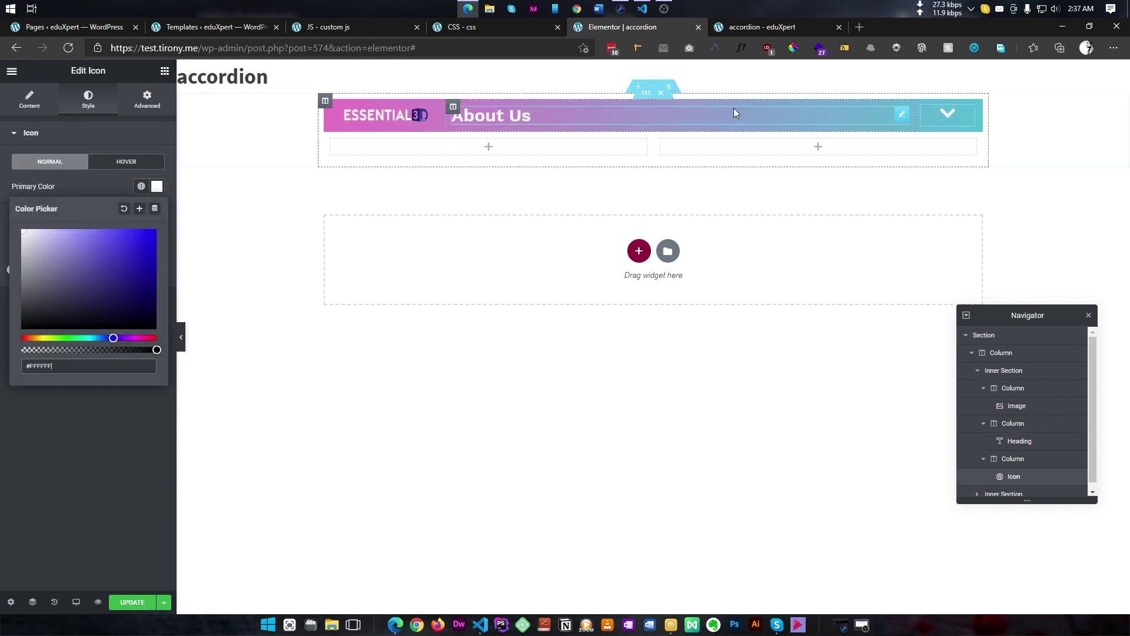
{"action": "left_click", "coordinate": [131, 603]}
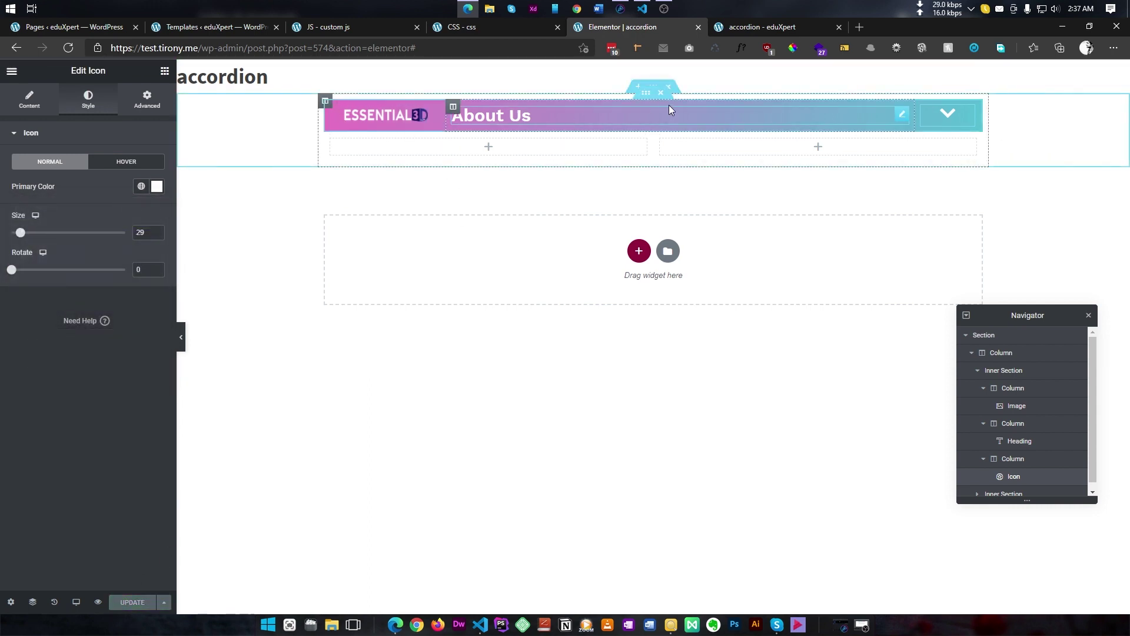
{"action": "left_click", "coordinate": [654, 86]}
- Set the outer section's Columns Gap to No Gap and save
{"action": "left_click", "coordinate": [108, 216]}
{"action": "left_click", "coordinate": [107, 231]}
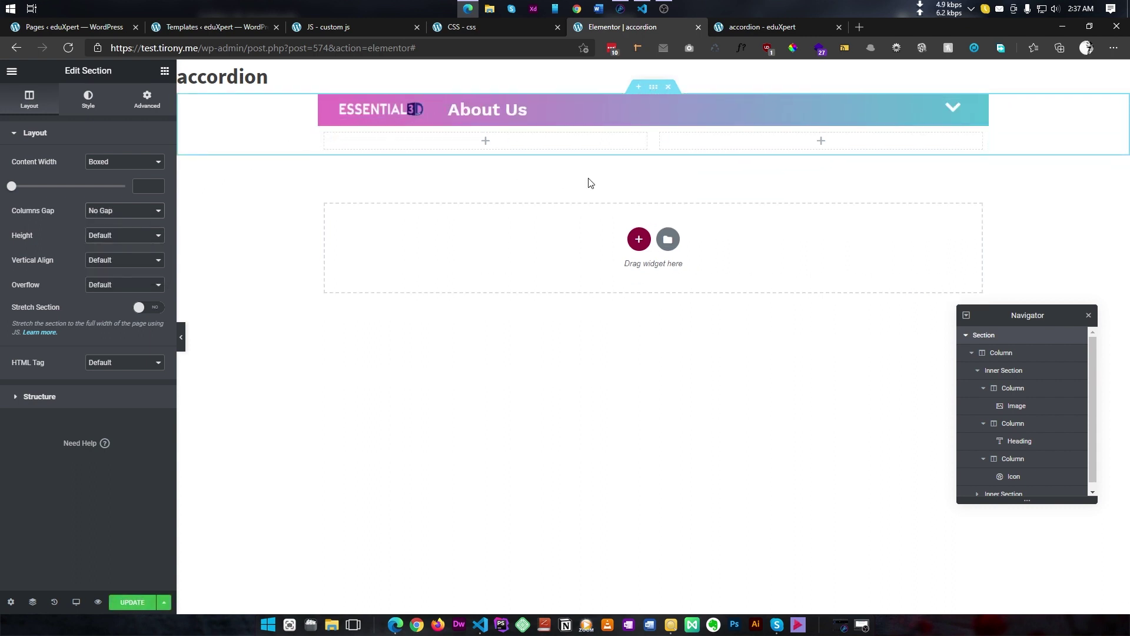
{"action": "left_click", "coordinate": [133, 603]}
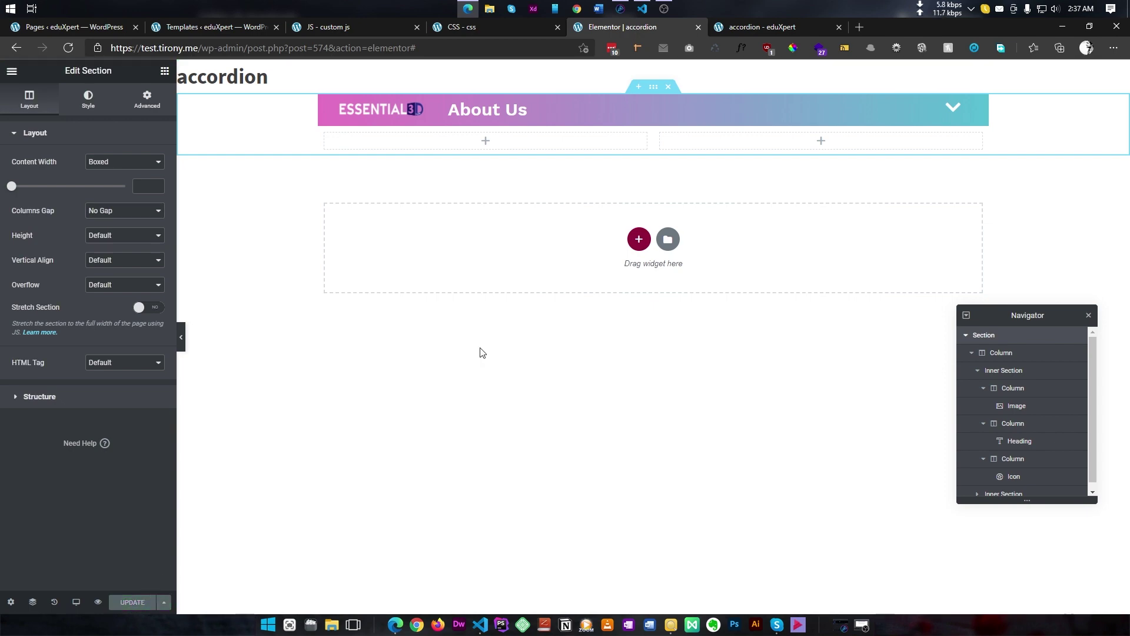
- Reload the accordion preview to check the gradient header bar, then return to the editor
{"action": "key", "text": "ctrl+Tab"}
{"action": "key", "text": "ctrl+Tab"}
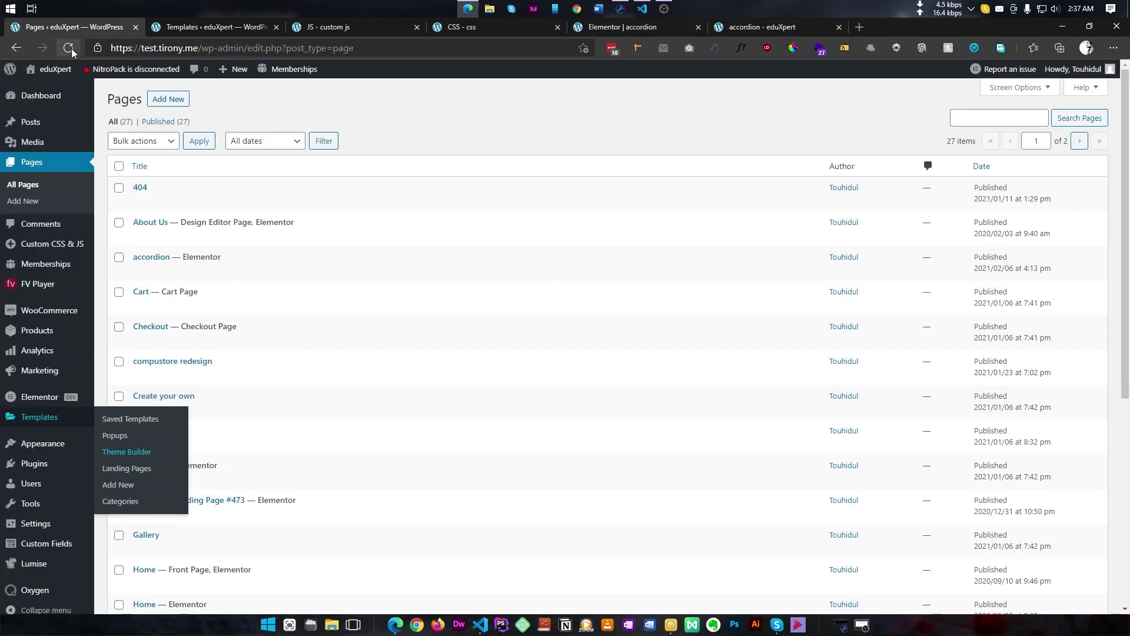
{"action": "key", "text": "ctrl+shift+Tab"}
{"action": "left_click", "coordinate": [63, 49]}
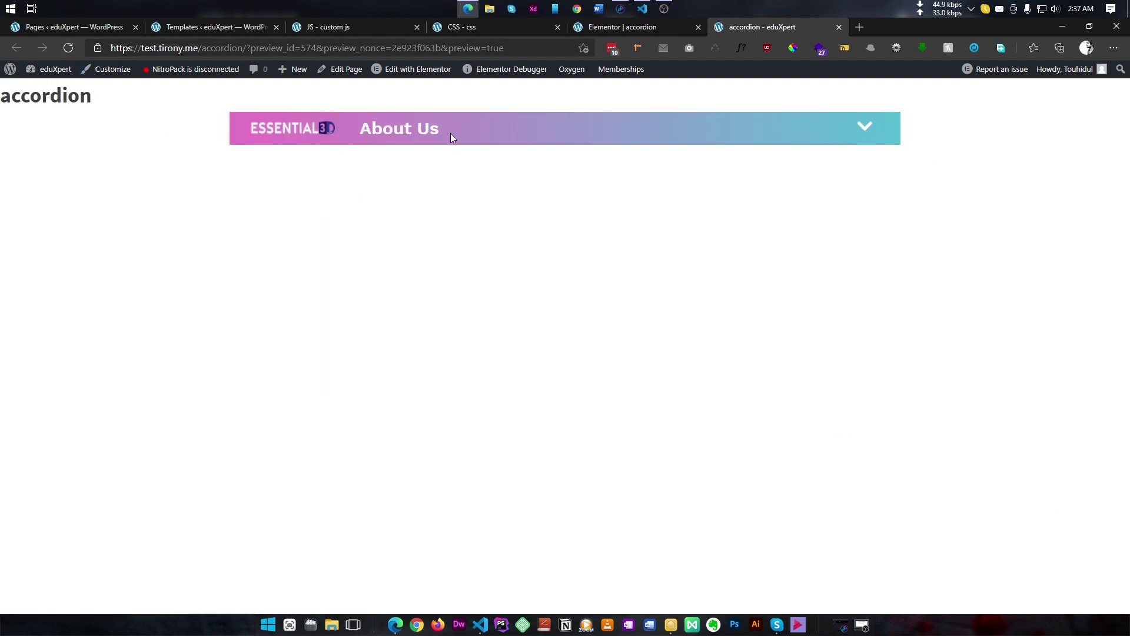
{"action": "left_click", "coordinate": [614, 29]}
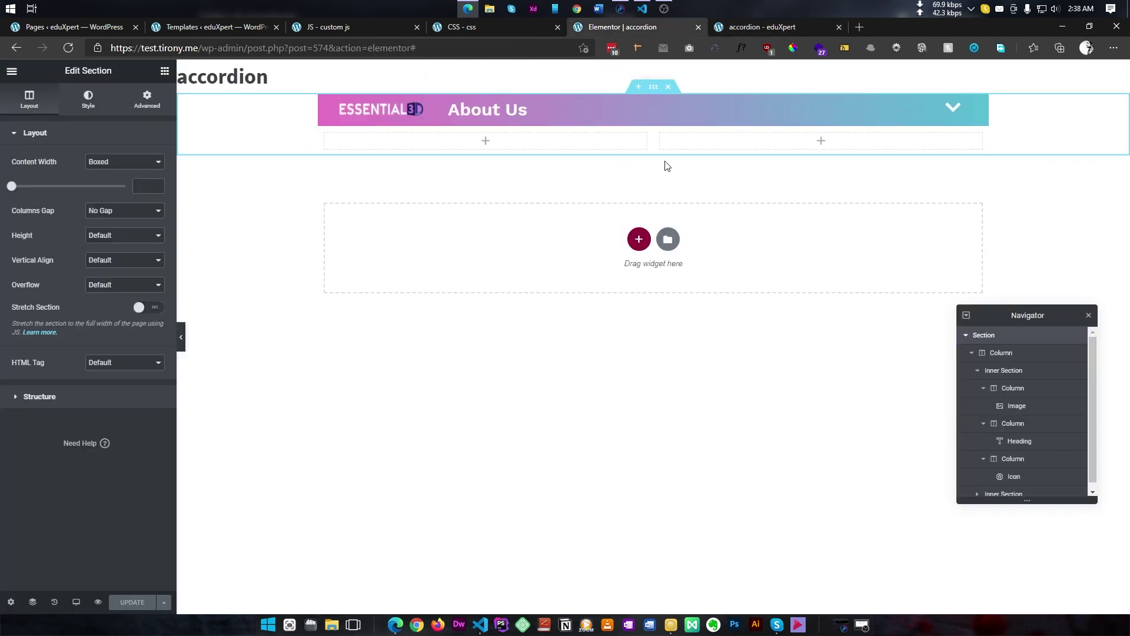
- Delete the extra right column and add a Text Editor with the lorem paragraph pasted repeatedly
{"action": "right_click", "coordinate": [667, 138]}
{"action": "left_click", "coordinate": [688, 301]}
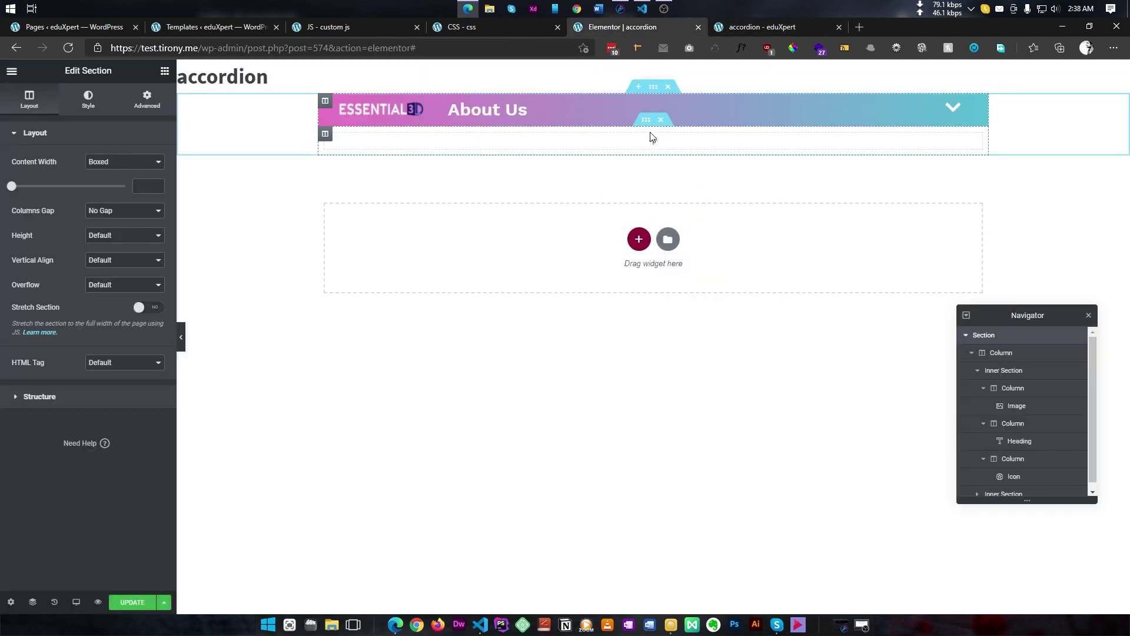
{"action": "left_click", "coordinate": [652, 144]}
{"action": "left_click_drag", "start_coordinate": [130, 236], "coordinate": [680, 141]}
{"action": "key", "text": "ctrl+a"}
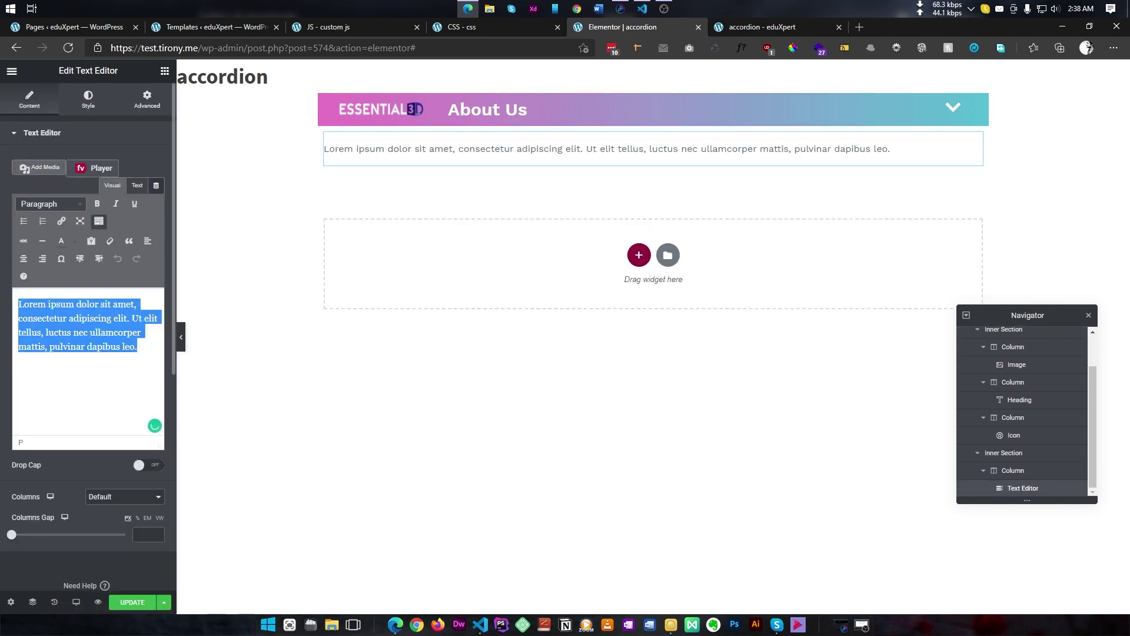
{"action": "key", "text": "ctrl+c"}
{"action": "key", "text": "ctrl+v"}
{"action": "key", "text": "ctrl+v"}
{"action": "key", "text": "ctrl+v"}
{"action": "key", "text": "ctrl+v"}
{"action": "key", "text": "ctrl+v"}
{"action": "key", "text": "ctrl+v"}
{"action": "key", "text": "ctrl+v"}
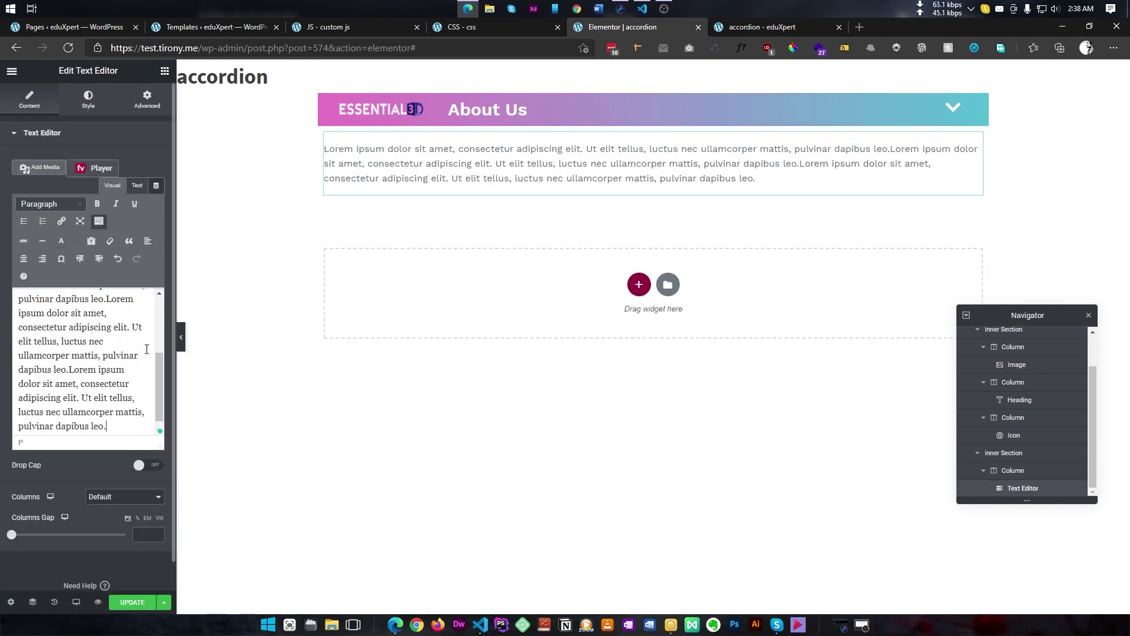
{"action": "key", "text": "ctrl+v"}
{"action": "key", "text": "ctrl+v"}
{"action": "key", "text": "ctrl+v"}
{"action": "key", "text": "ctrl+v"}
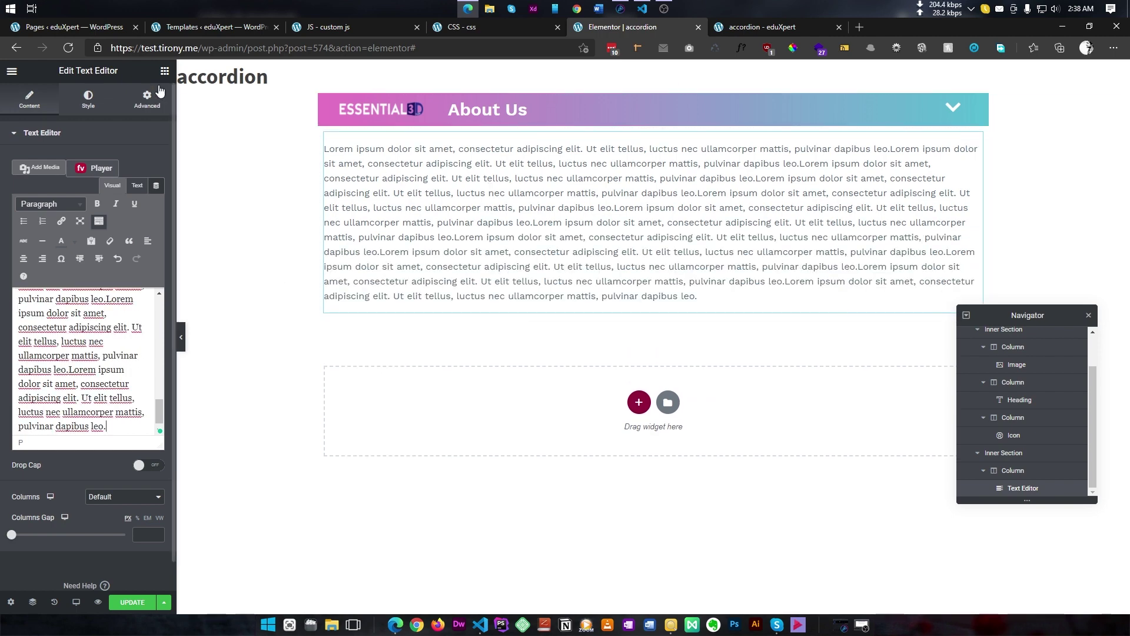
- Add an Icon Box above the text with its star icon positioned Left
{"action": "left_click", "coordinate": [165, 71]}
{"action": "left_click", "coordinate": [69, 119]}
{"action": "type", "text": "ic"}
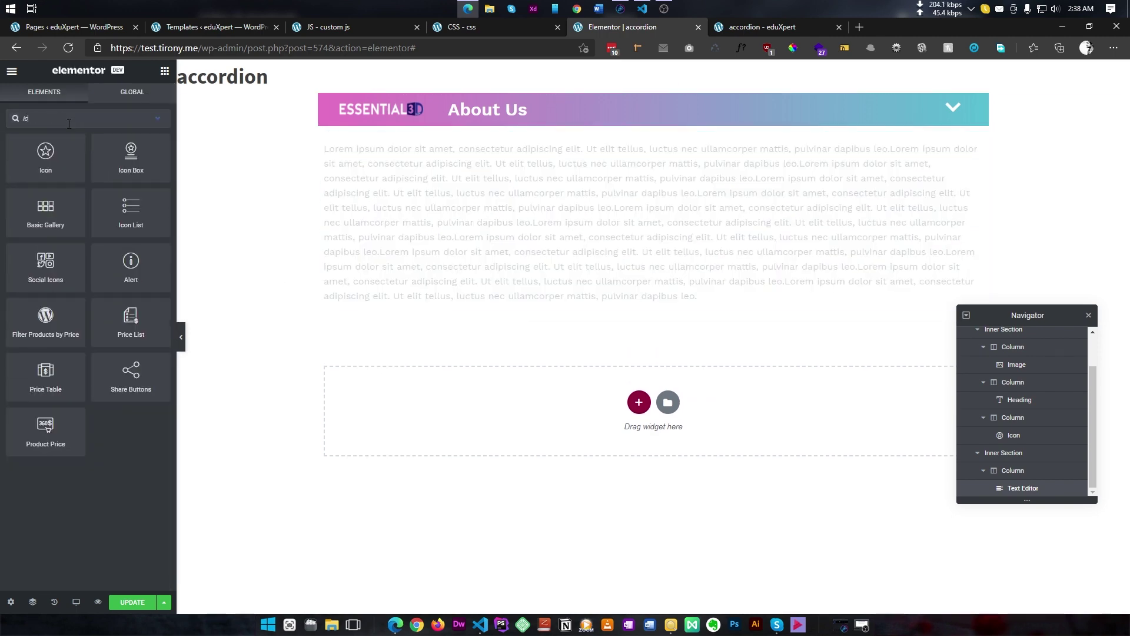
{"action": "left_click_drag", "start_coordinate": [142, 162], "coordinate": [422, 160]}
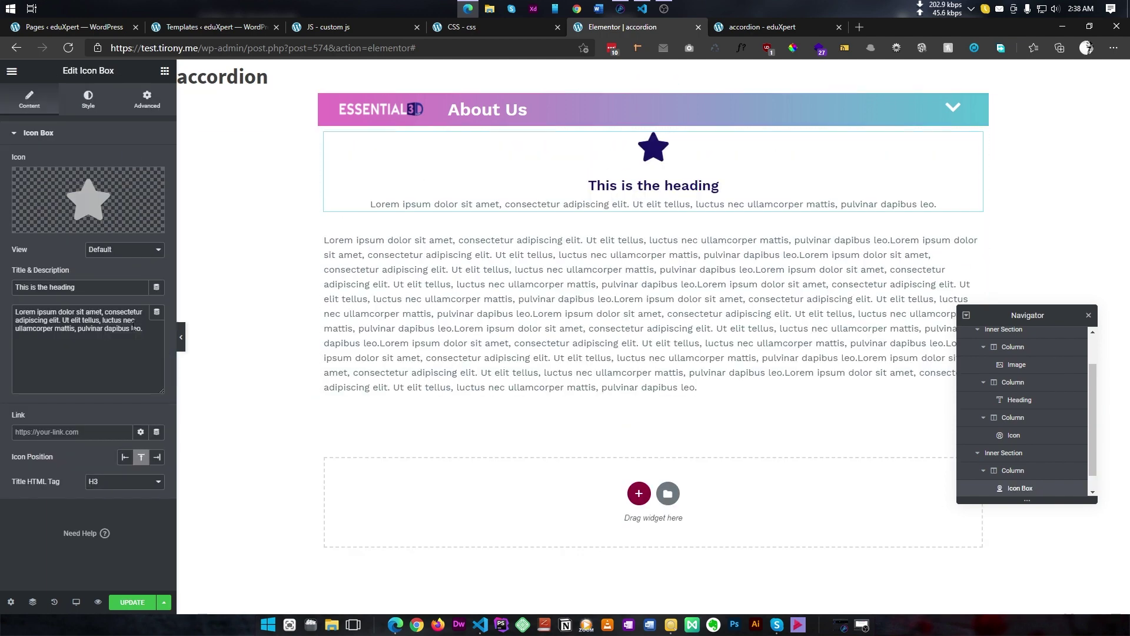
{"action": "left_click", "coordinate": [125, 458]}
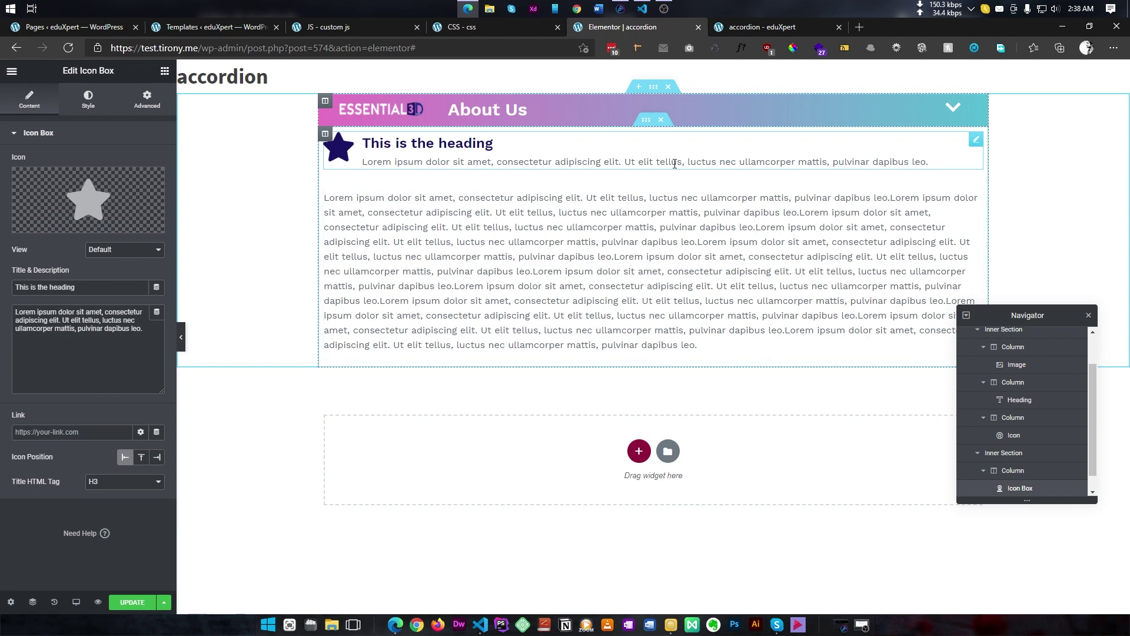
{"action": "left_click", "coordinate": [648, 120]}
{"action": "left_click", "coordinate": [151, 101]}
- Give the content inner section 30 padding on all sides and a light grey #EFEFEF background
{"action": "left_click", "coordinate": [124, 222]}
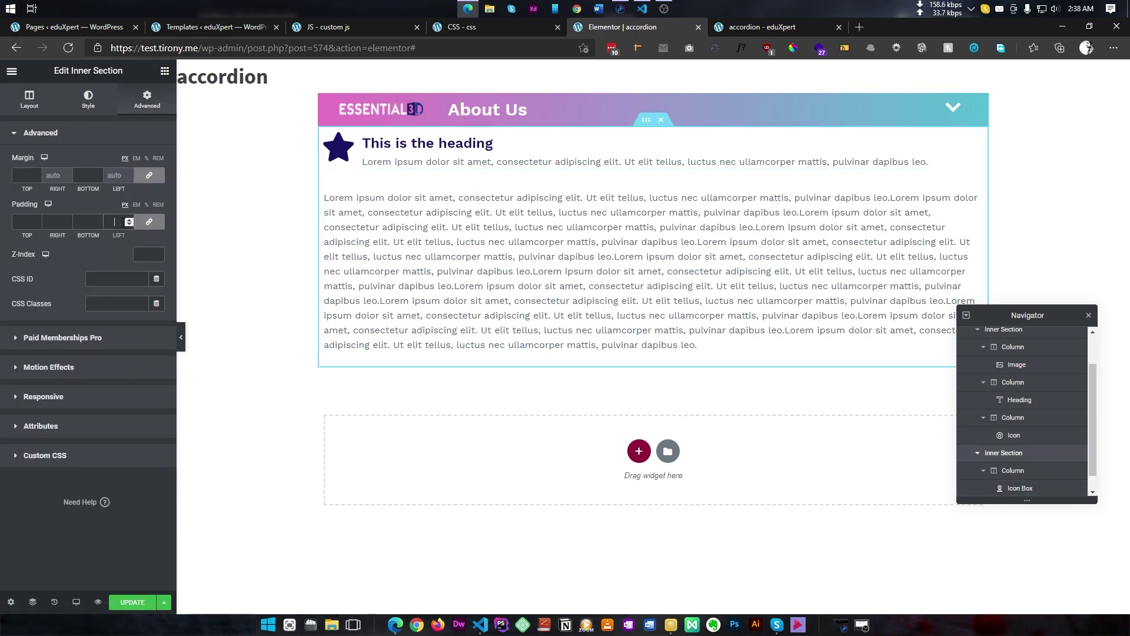
{"action": "type", "text": "30"}
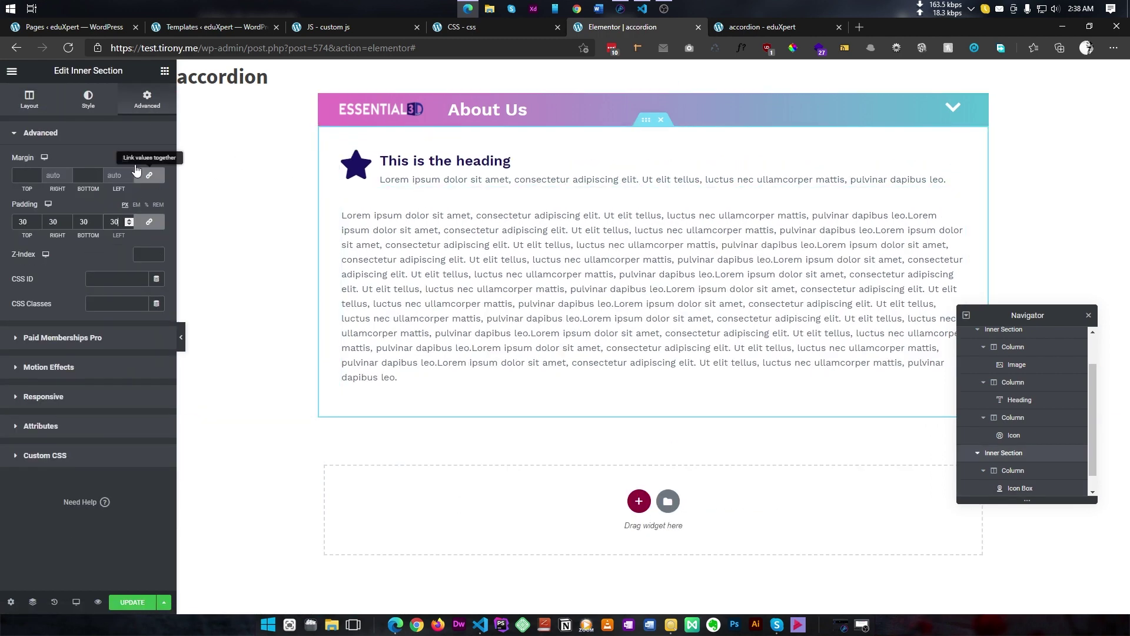
{"action": "left_click", "coordinate": [88, 100]}
{"action": "left_click", "coordinate": [109, 186]}
{"action": "left_click", "coordinate": [157, 211]}
{"action": "key", "text": "ctrl+v"}
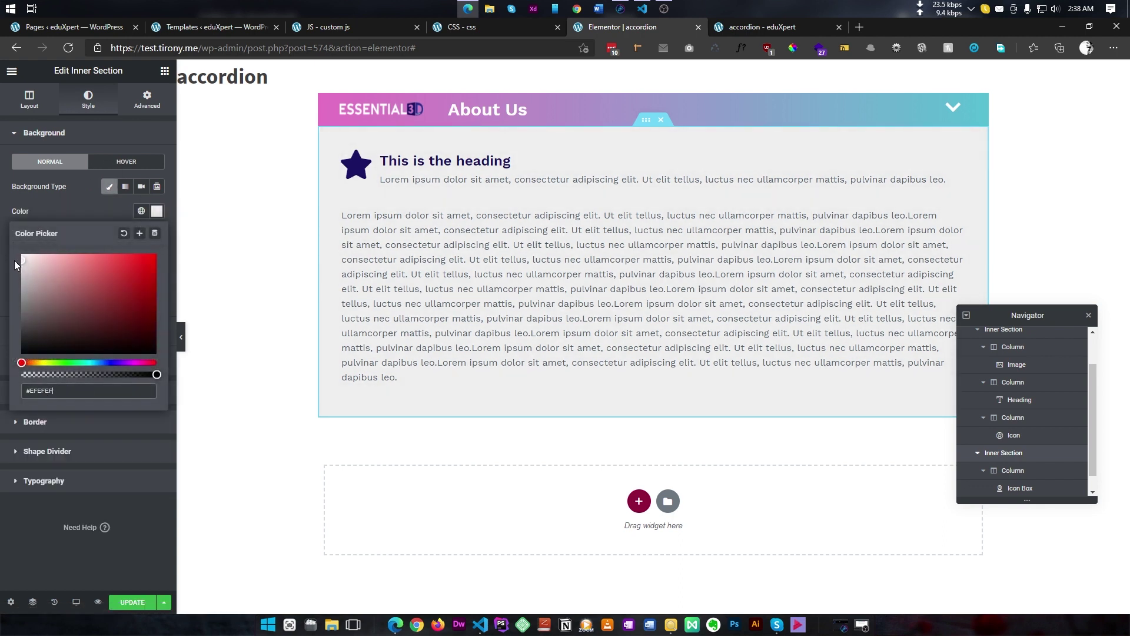
{"action": "left_click", "coordinate": [194, 560]}
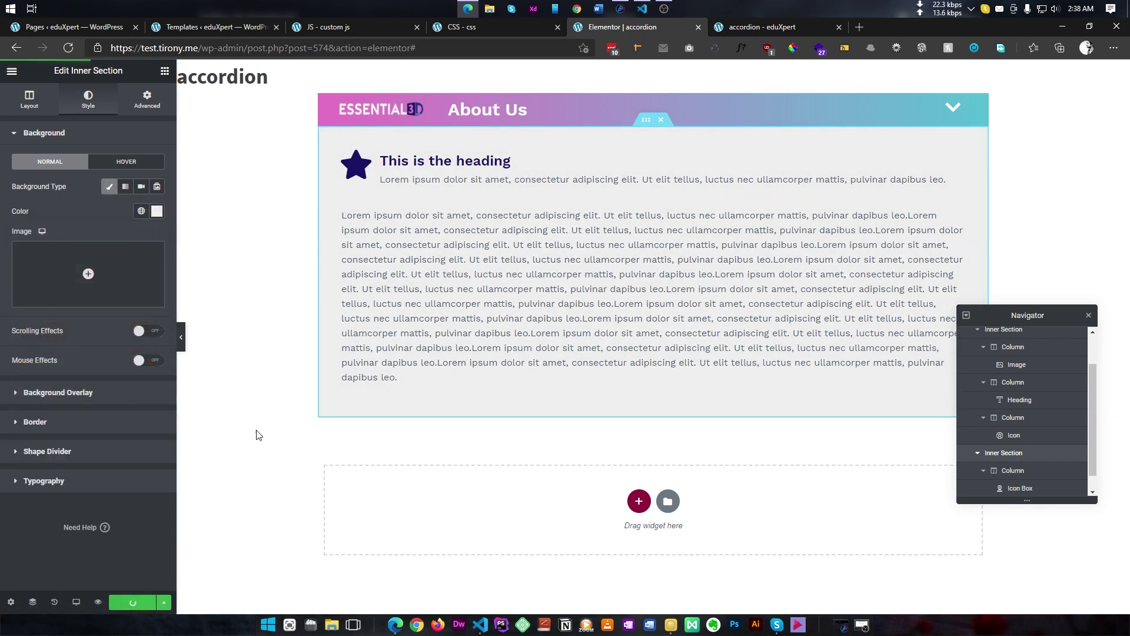
{"action": "left_click", "coordinate": [759, 27]}
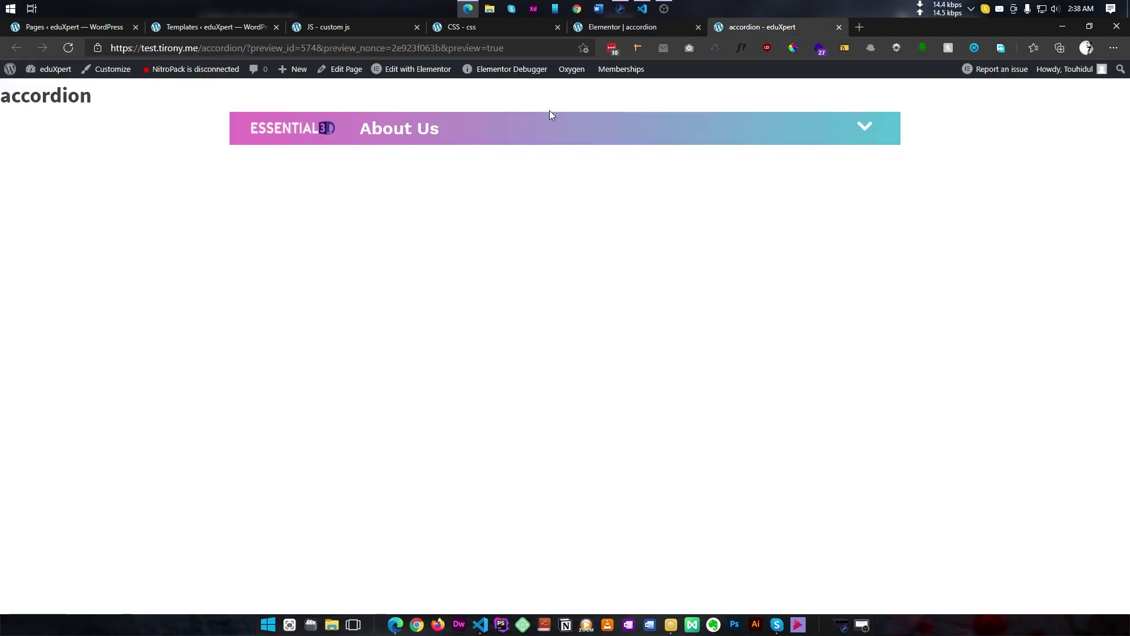
- Reload the preview to see the grey content panel, then view the custom CSS and JS code pages
{"action": "left_click", "coordinate": [68, 50]}
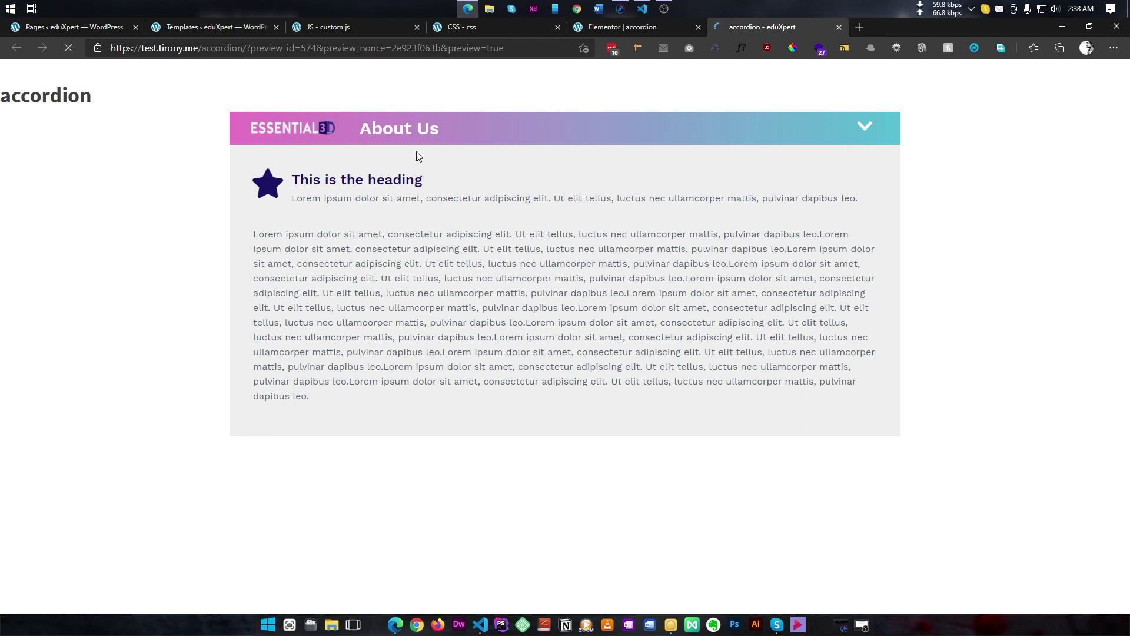
{"action": "left_click_drag", "start_coordinate": [360, 129], "coordinate": [439, 129]}
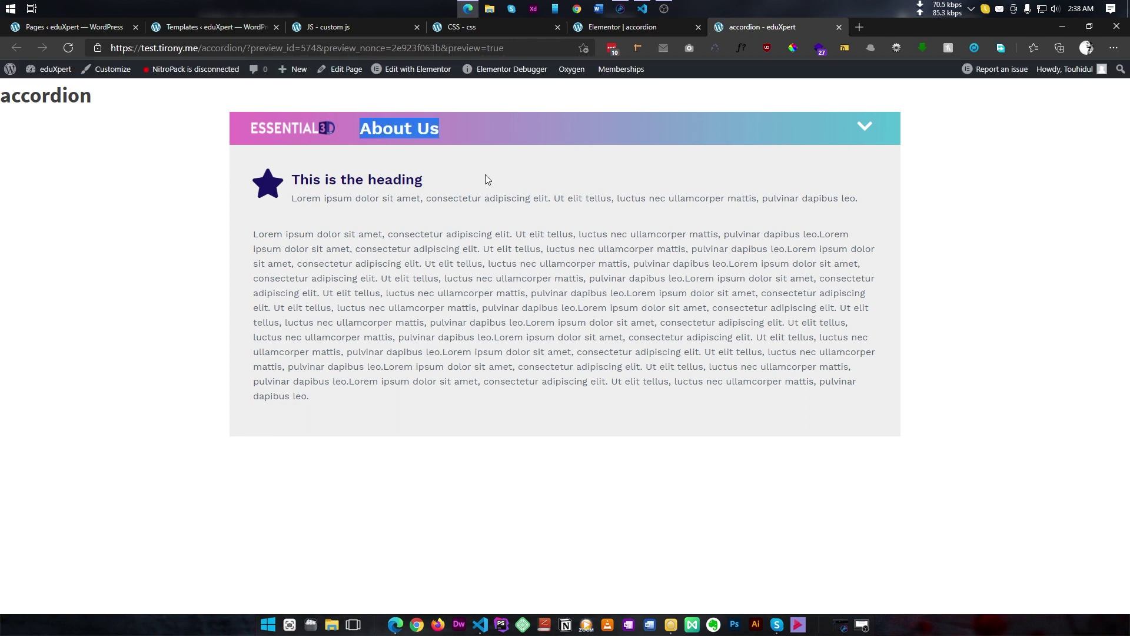
{"action": "left_click", "coordinate": [471, 29]}
{"action": "left_click", "coordinate": [358, 29]}
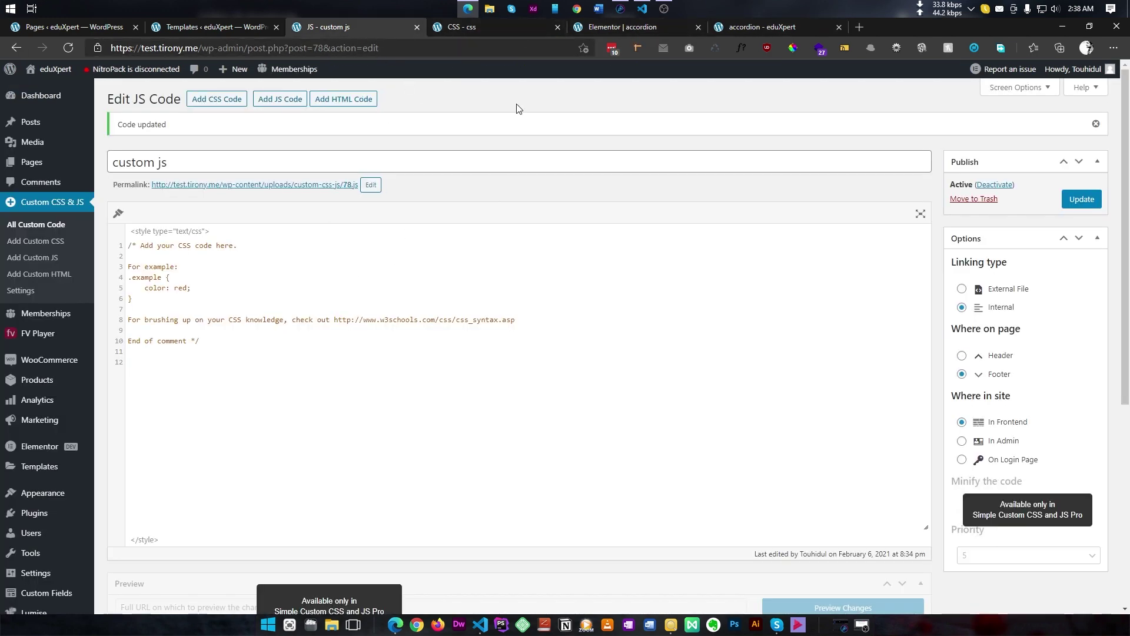
- Select all the custom CSS code, then go back to the Elementor editor
{"action": "left_click", "coordinate": [500, 30]}
{"action": "key", "text": "ctrl+a"}
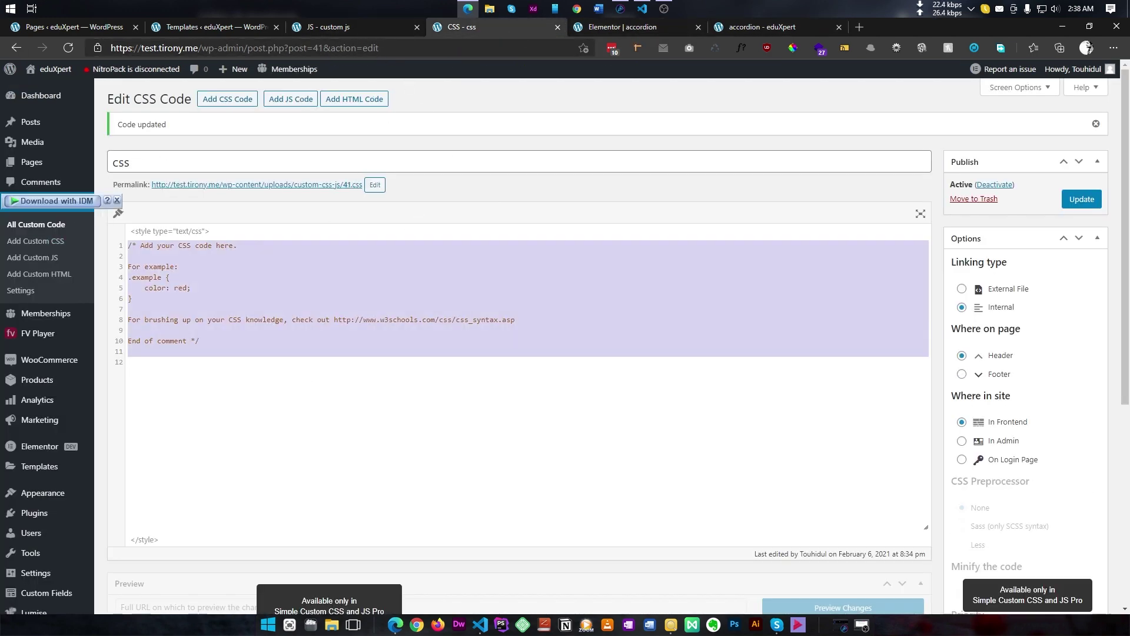
{"action": "key", "text": "alt+Tab"}
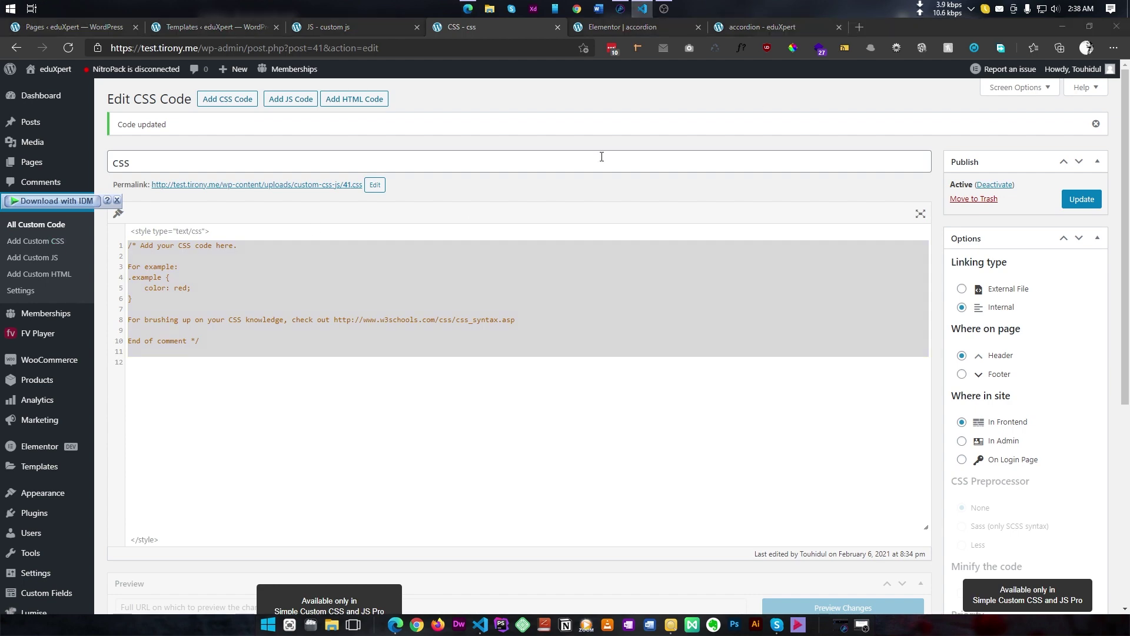
{"action": "left_click", "coordinate": [762, 27]}
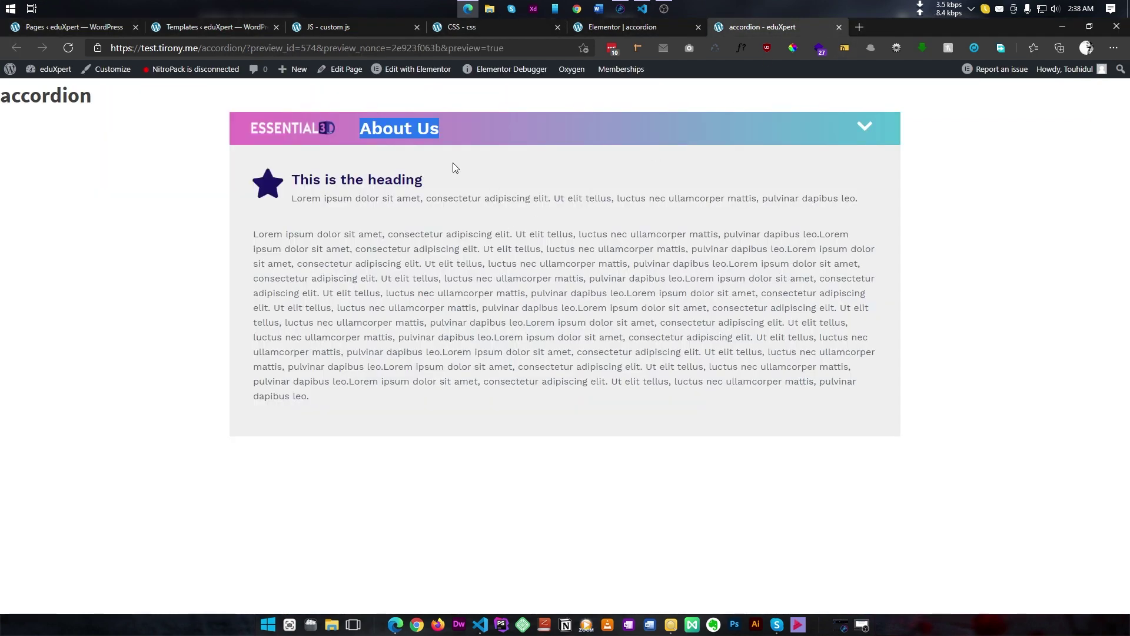
{"action": "left_click", "coordinate": [419, 178]}
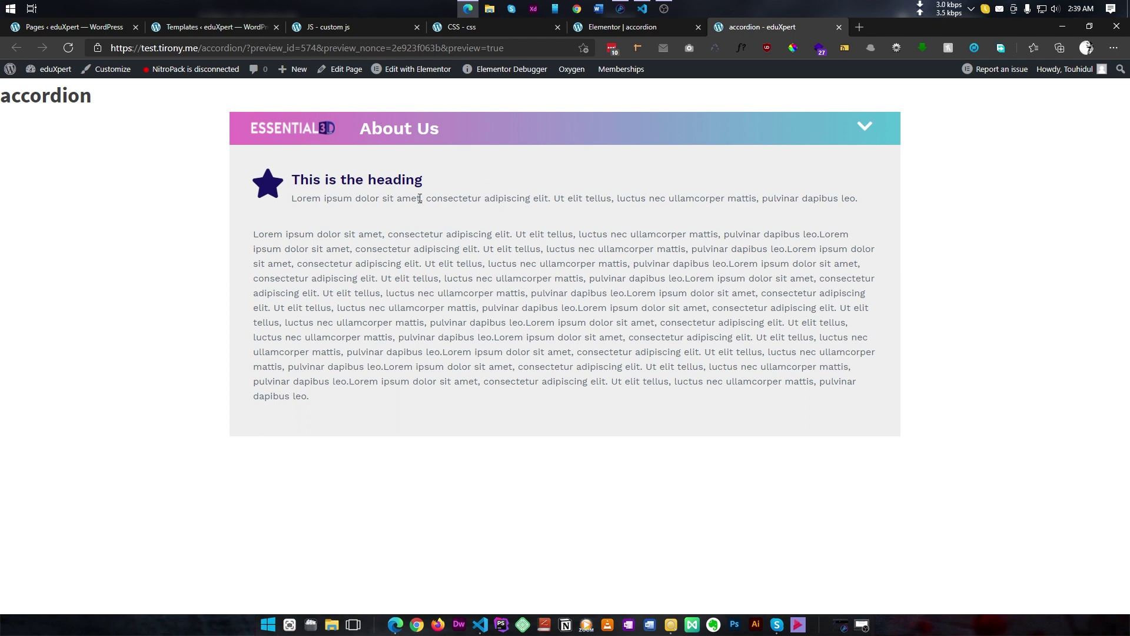
{"action": "left_click", "coordinate": [645, 31]}
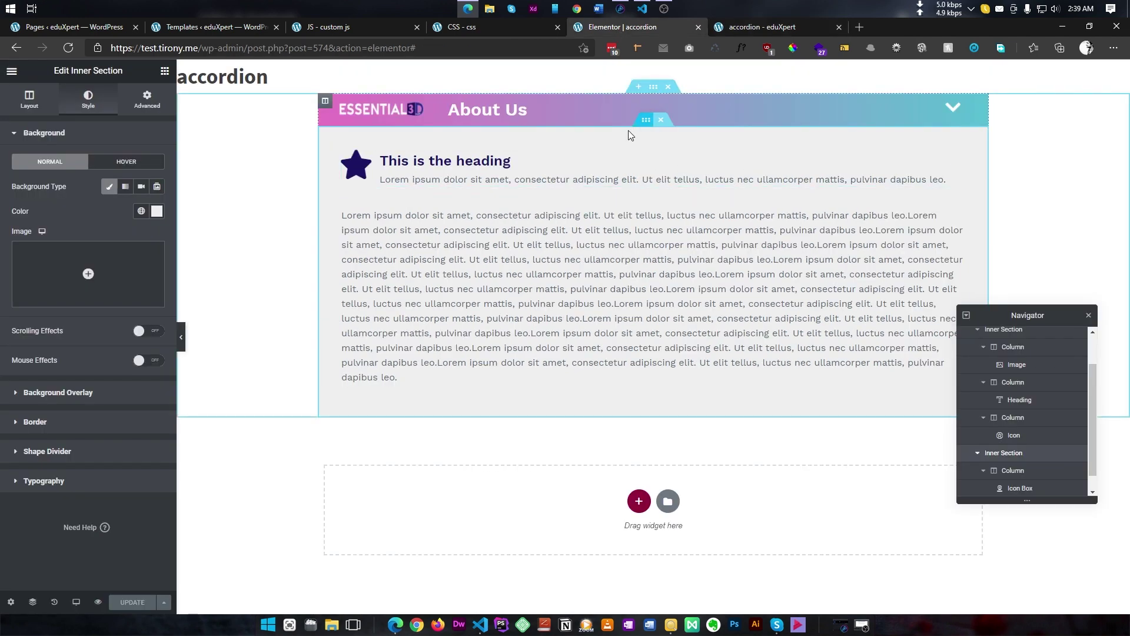
- Give the content inner section the CSS class toggle_content
{"action": "left_click", "coordinate": [148, 99]}
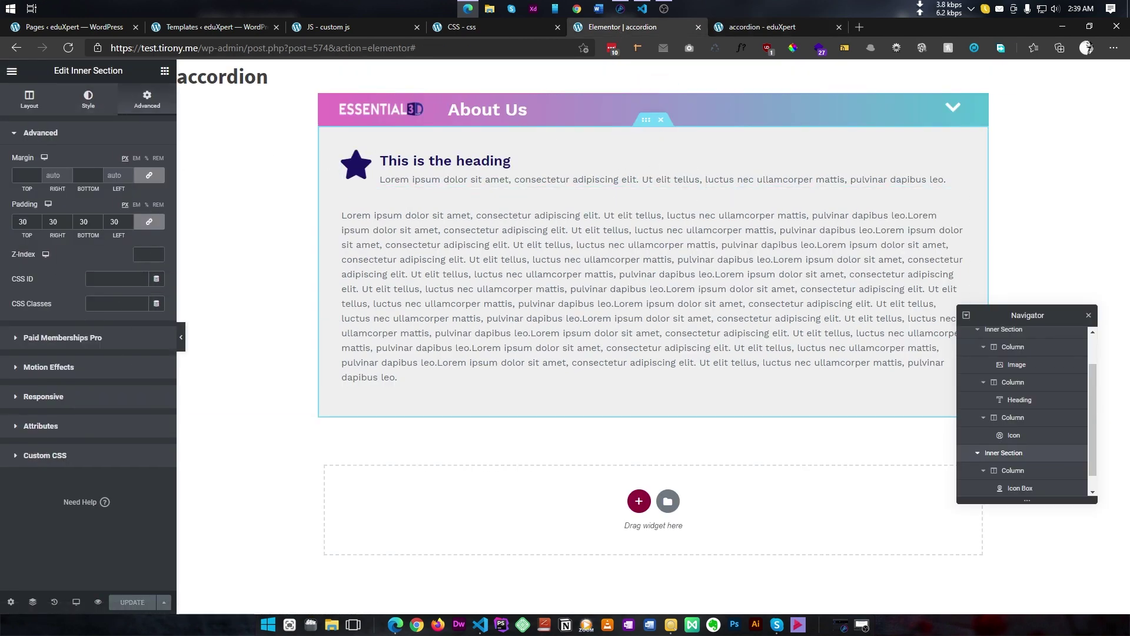
{"action": "left_click", "coordinate": [118, 303]}
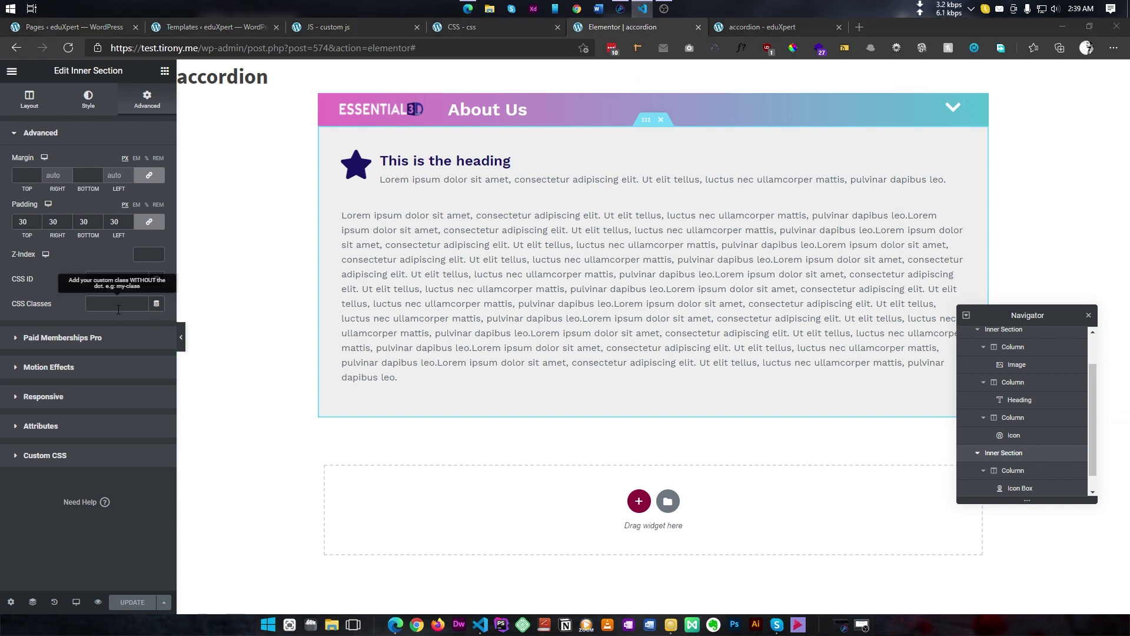
{"action": "type", "text": "toggle_content"}
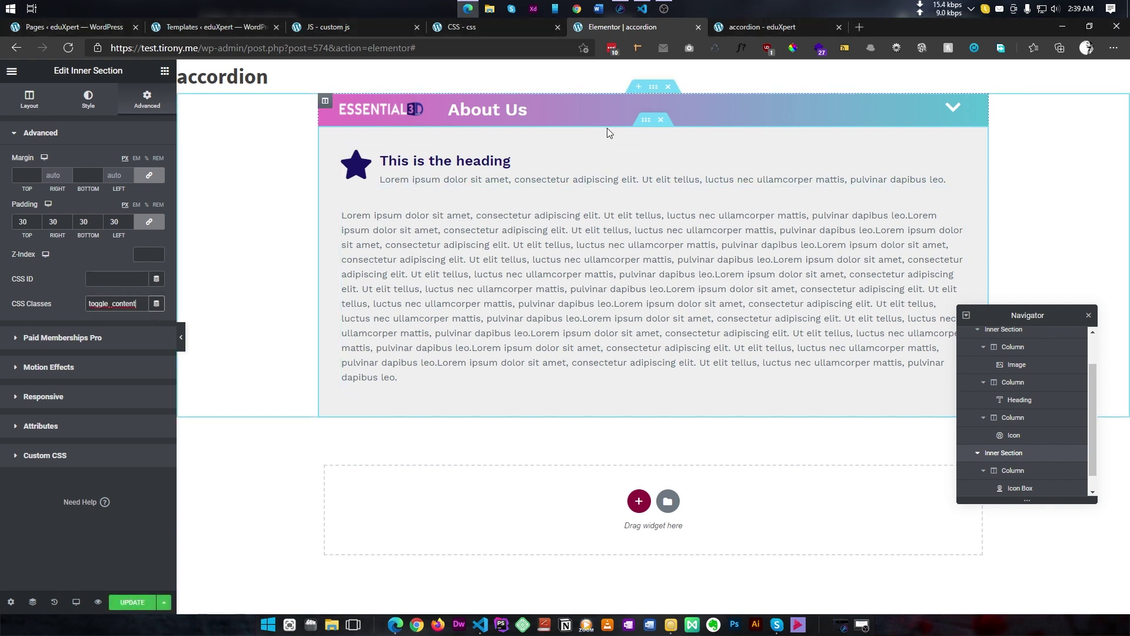
{"action": "scroll", "coordinate": [1009, 365], "scroll_direction": "up", "scroll_amount": 1}
- Set class toggle_trigger on the header inner section and arrow on the chevron, then save
{"action": "left_click", "coordinate": [1010, 369]}
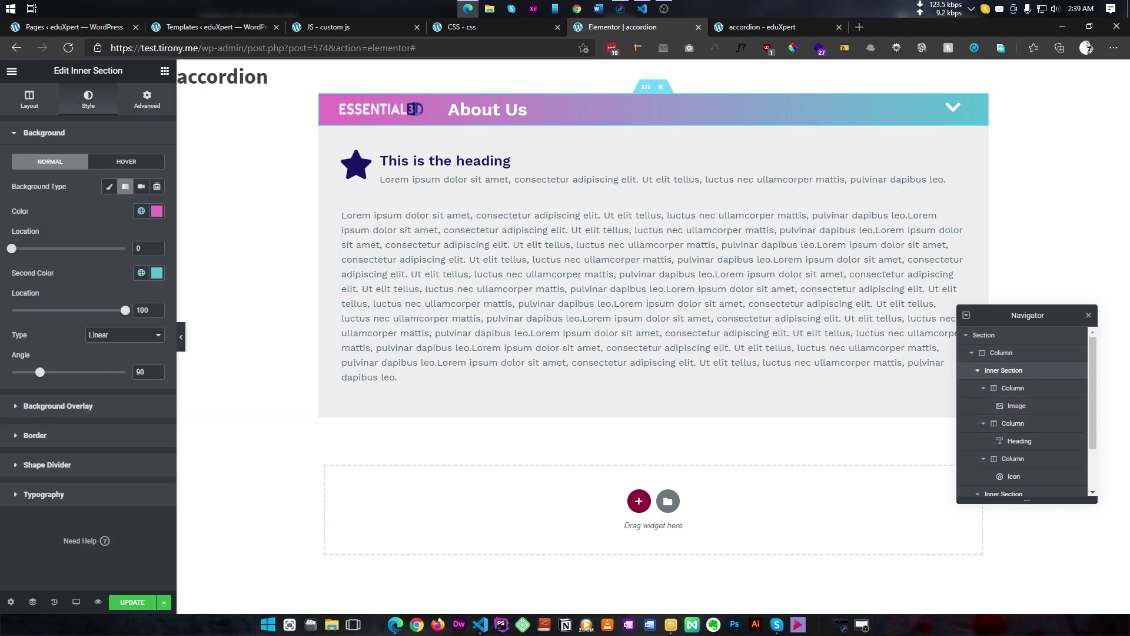
{"action": "left_click", "coordinate": [148, 99]}
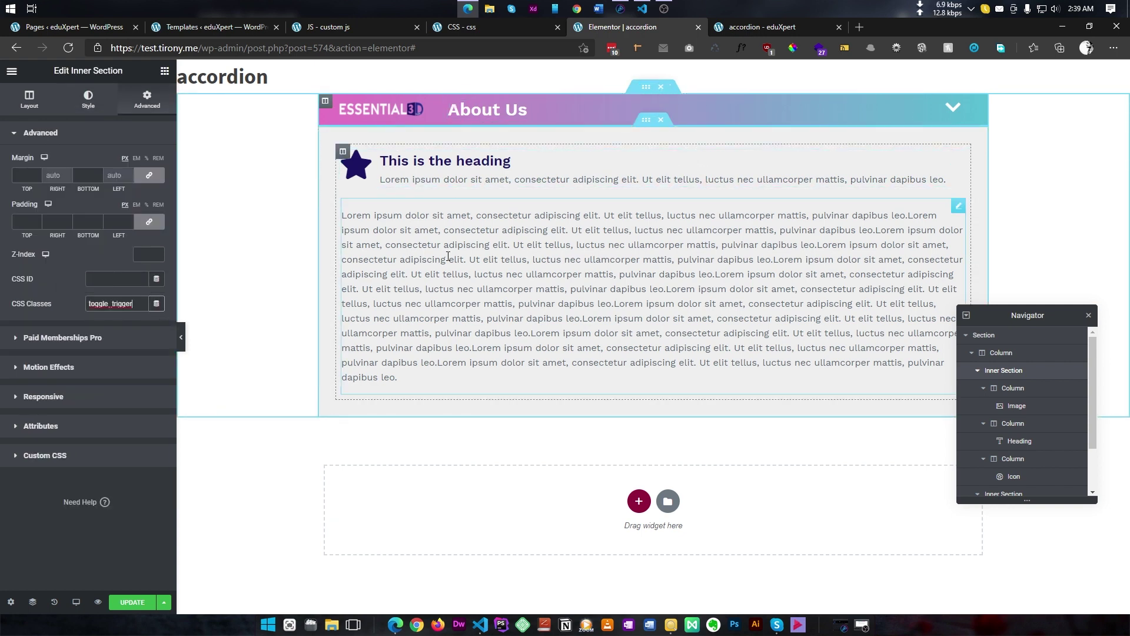
{"action": "left_click", "coordinate": [954, 109]}
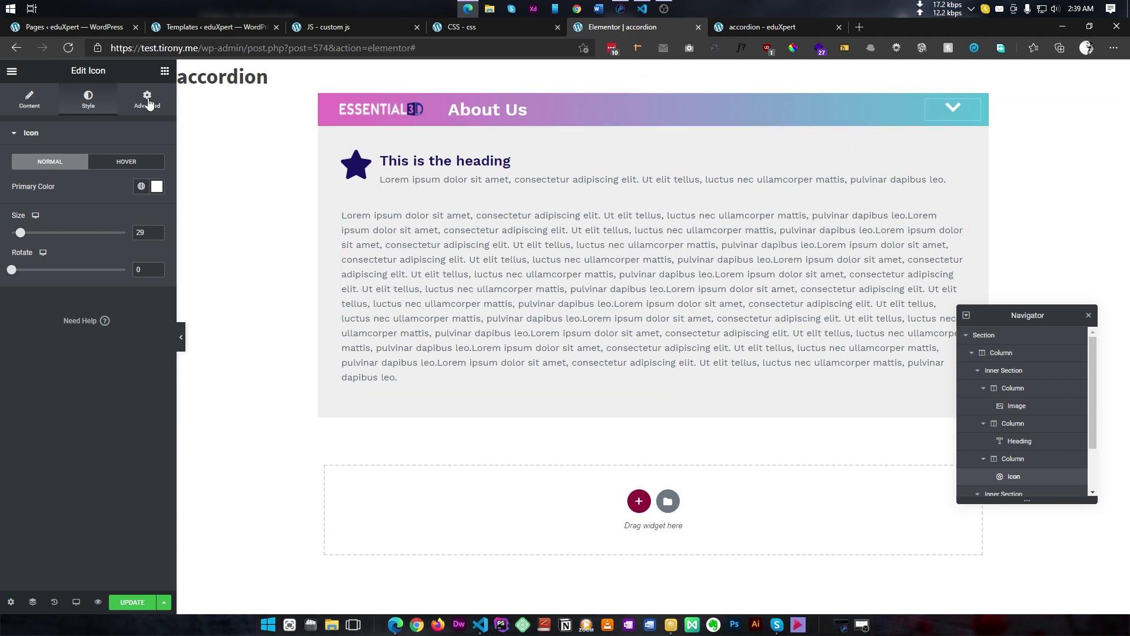
{"action": "left_click", "coordinate": [147, 99]}
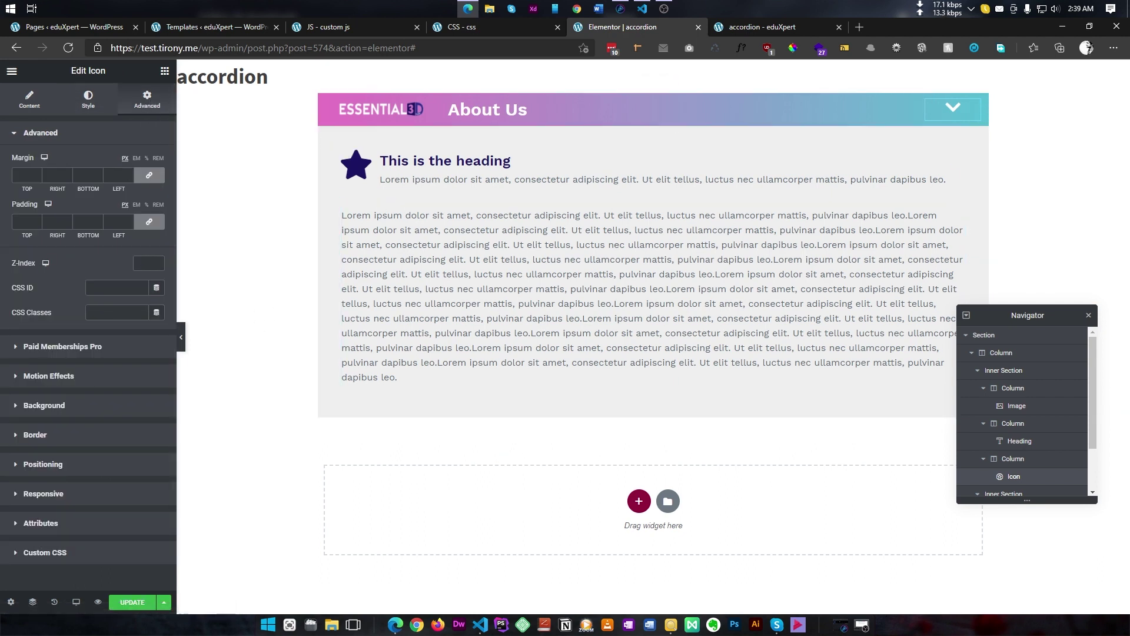
{"action": "left_click", "coordinate": [116, 312]}
{"action": "type", "text": "arrow"}
{"action": "left_click", "coordinate": [135, 601]}
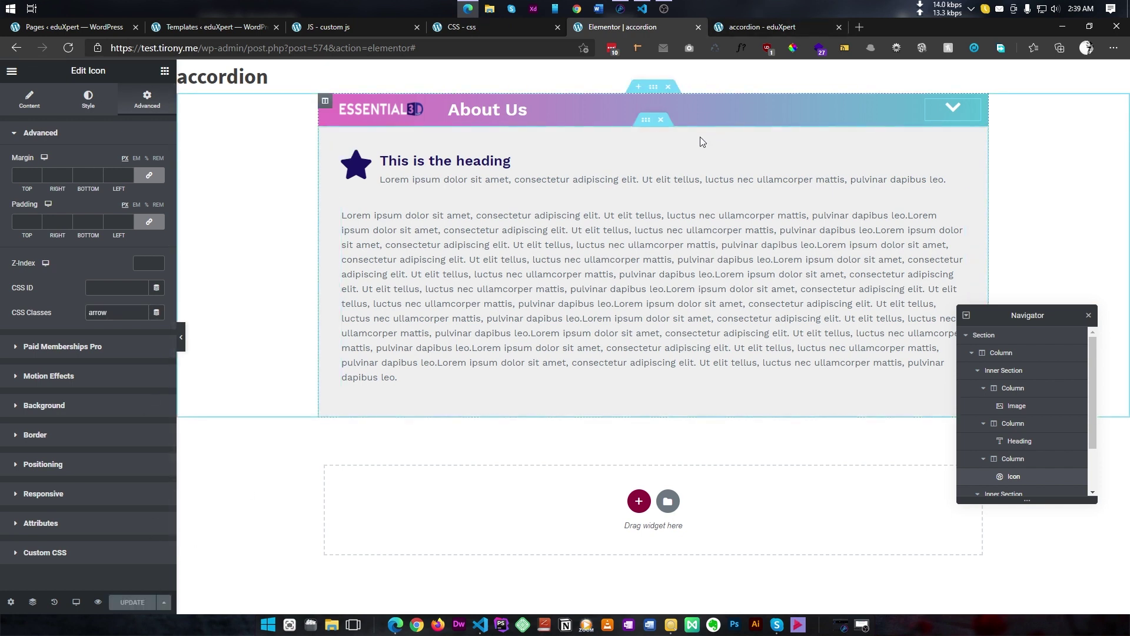